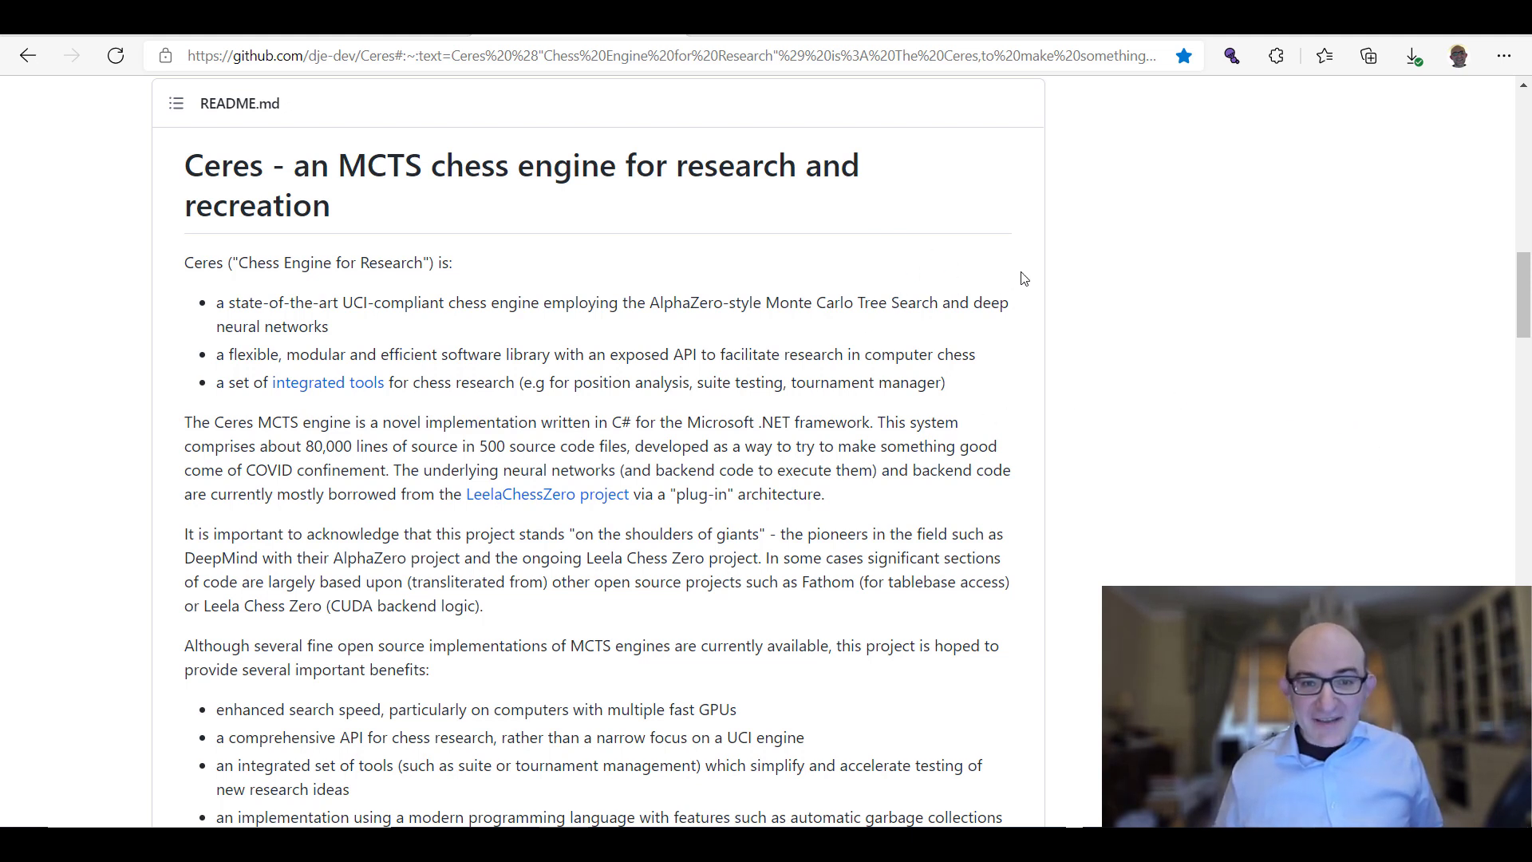
Step: Read through the Ceres README on GitHub from the introduction down to the Contributing section
{"action": "scroll", "coordinate": [1140, 316], "scroll_direction": "down", "scroll_amount": 4}
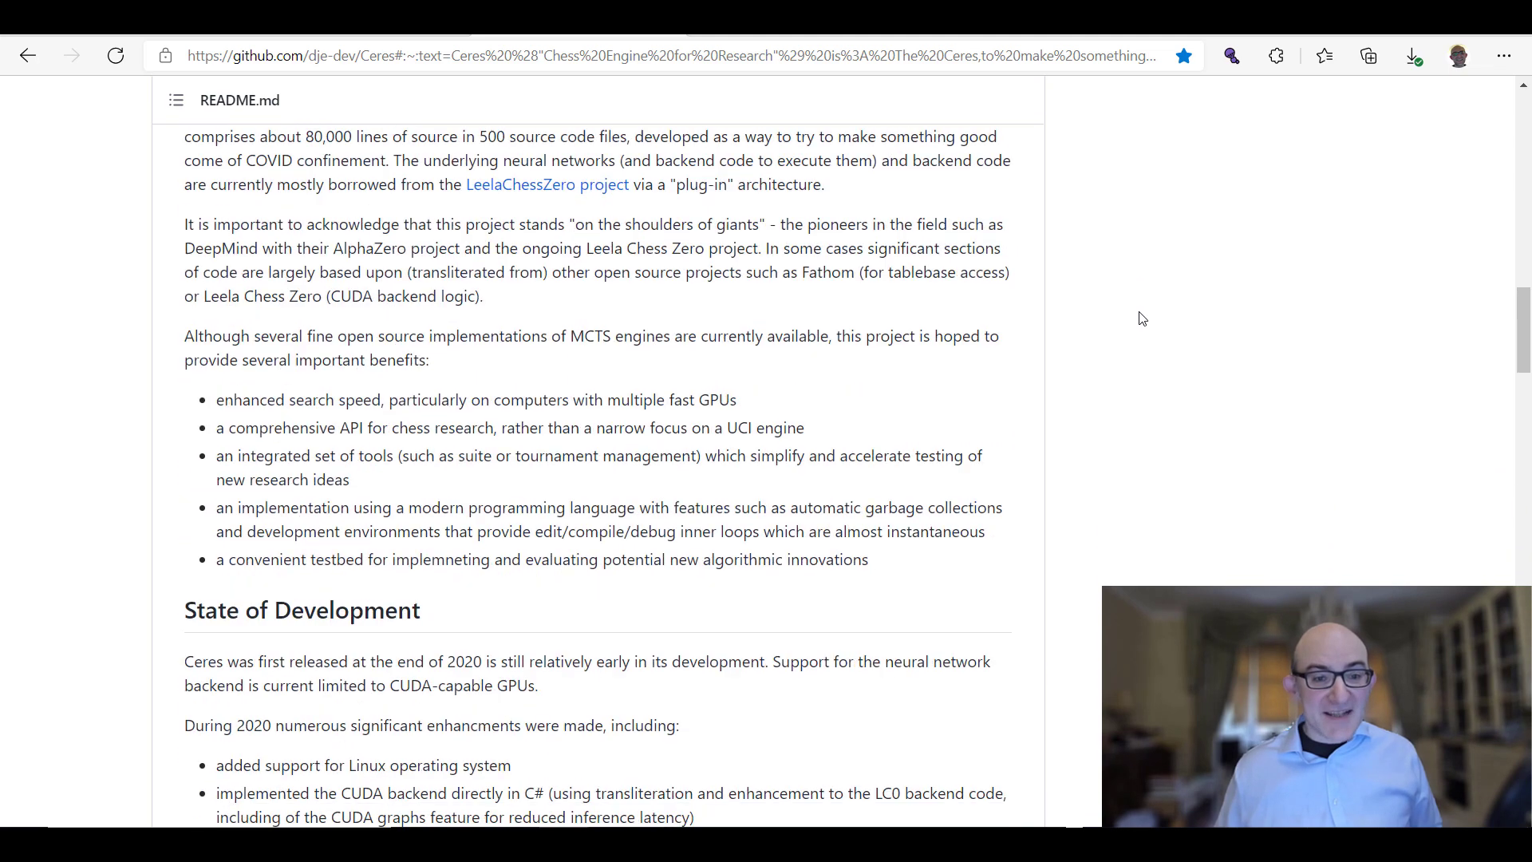
{"action": "scroll", "coordinate": [1141, 316], "scroll_direction": "down", "scroll_amount": 4}
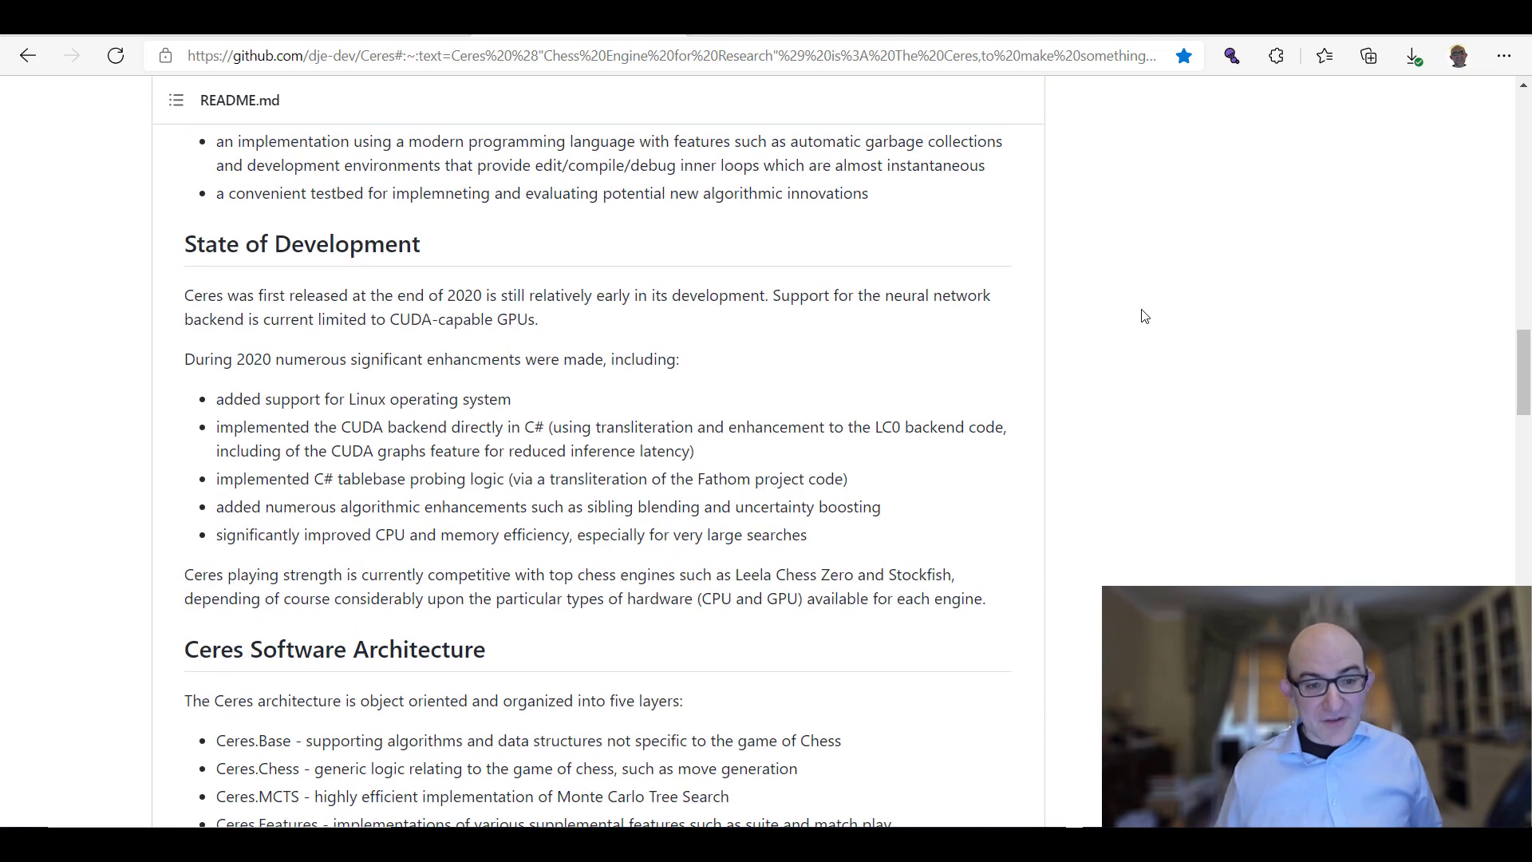
{"action": "scroll", "coordinate": [1144, 316], "scroll_direction": "down", "scroll_amount": 3}
{"action": "scroll", "coordinate": [1145, 316], "scroll_direction": "down", "scroll_amount": 4}
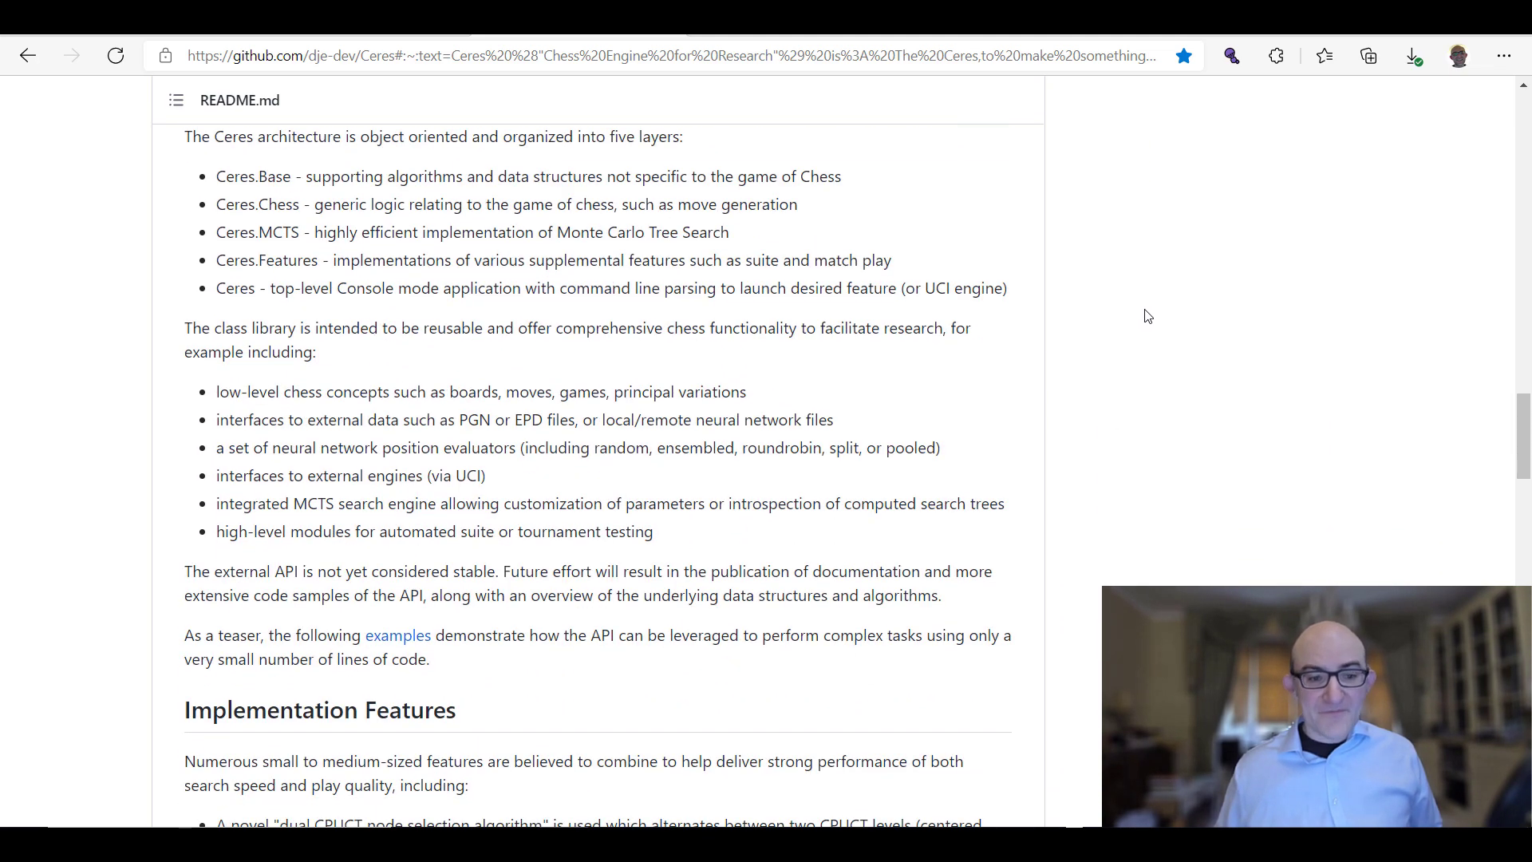
{"action": "scroll", "coordinate": [1146, 317], "scroll_direction": "down", "scroll_amount": 2}
{"action": "scroll", "coordinate": [1147, 317], "scroll_direction": "down", "scroll_amount": 3}
{"action": "scroll", "coordinate": [1149, 319], "scroll_direction": "down", "scroll_amount": 8}
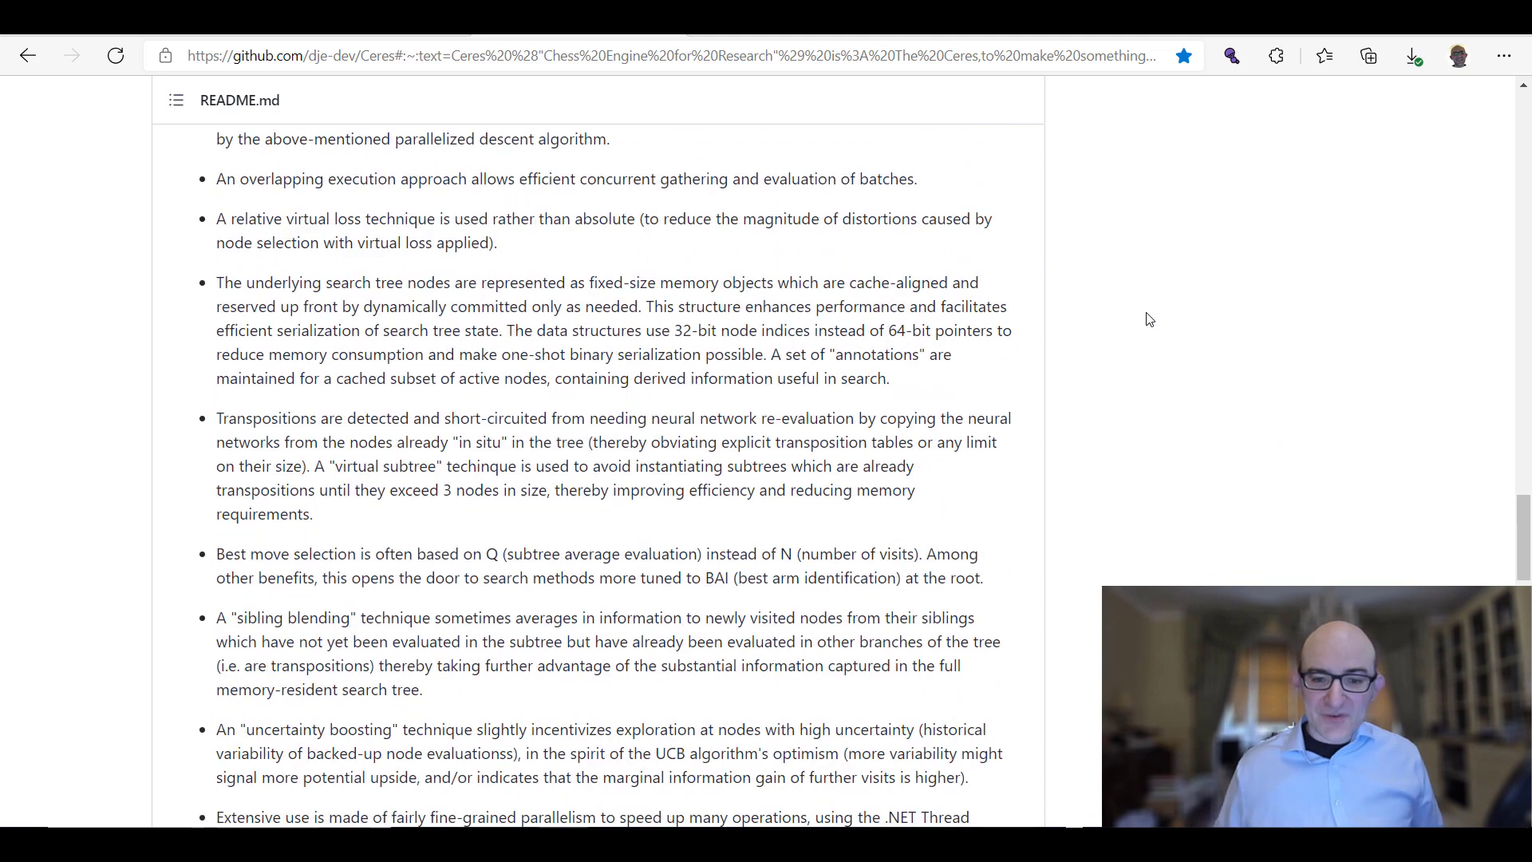
{"action": "scroll", "coordinate": [1149, 319], "scroll_direction": "down", "scroll_amount": 14}
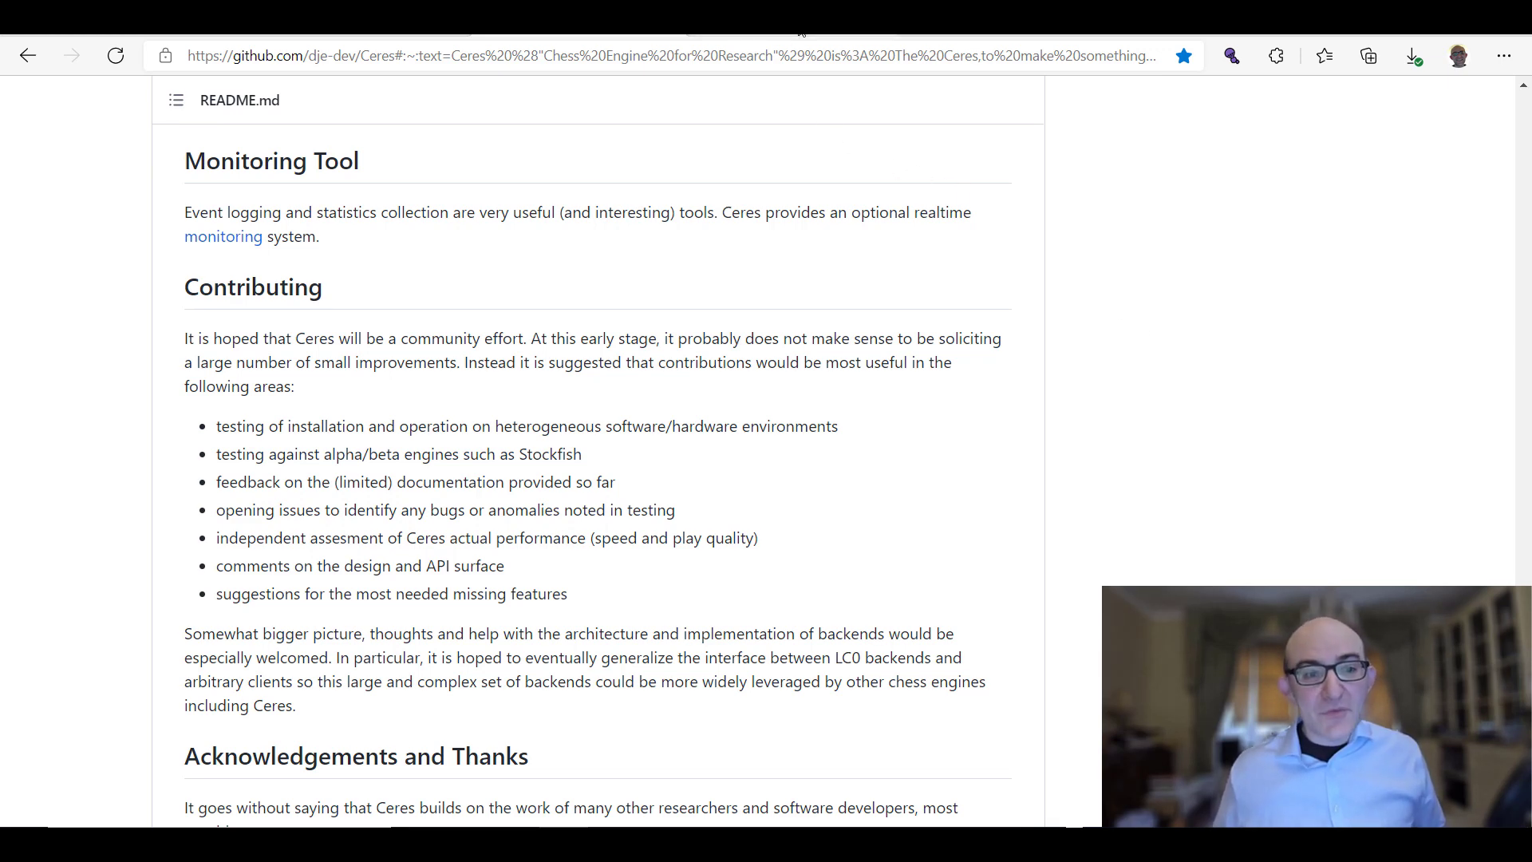
Step: Switch to the Ceres setup guide and review its hardware/software requirements and the .NET 5 prerequisite
{"action": "left_click", "coordinate": [766, 18]}
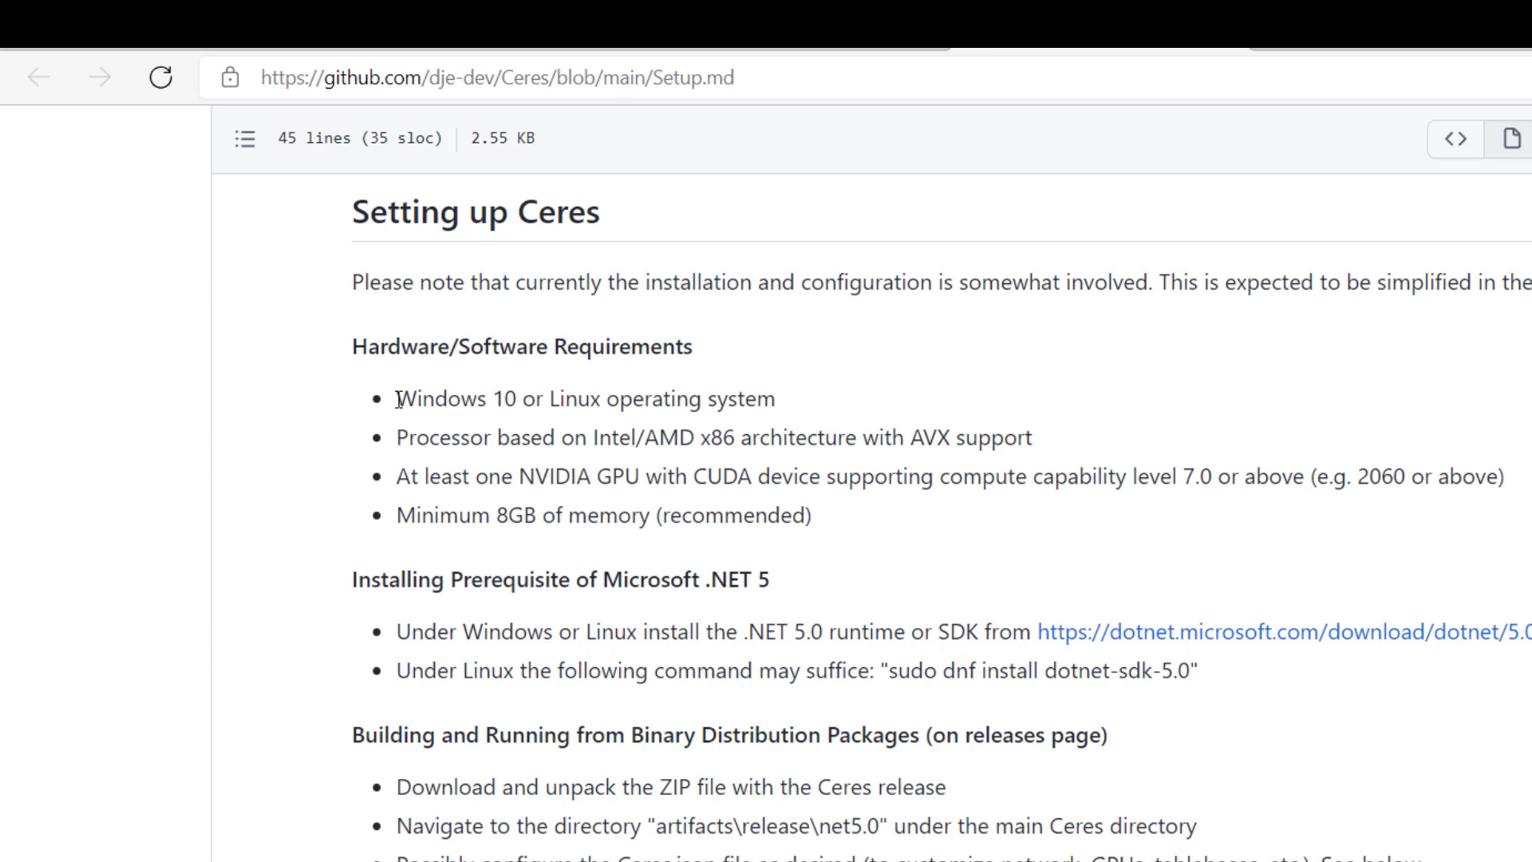
{"action": "left_click_drag", "start_coordinate": [397, 398], "coordinate": [517, 399]}
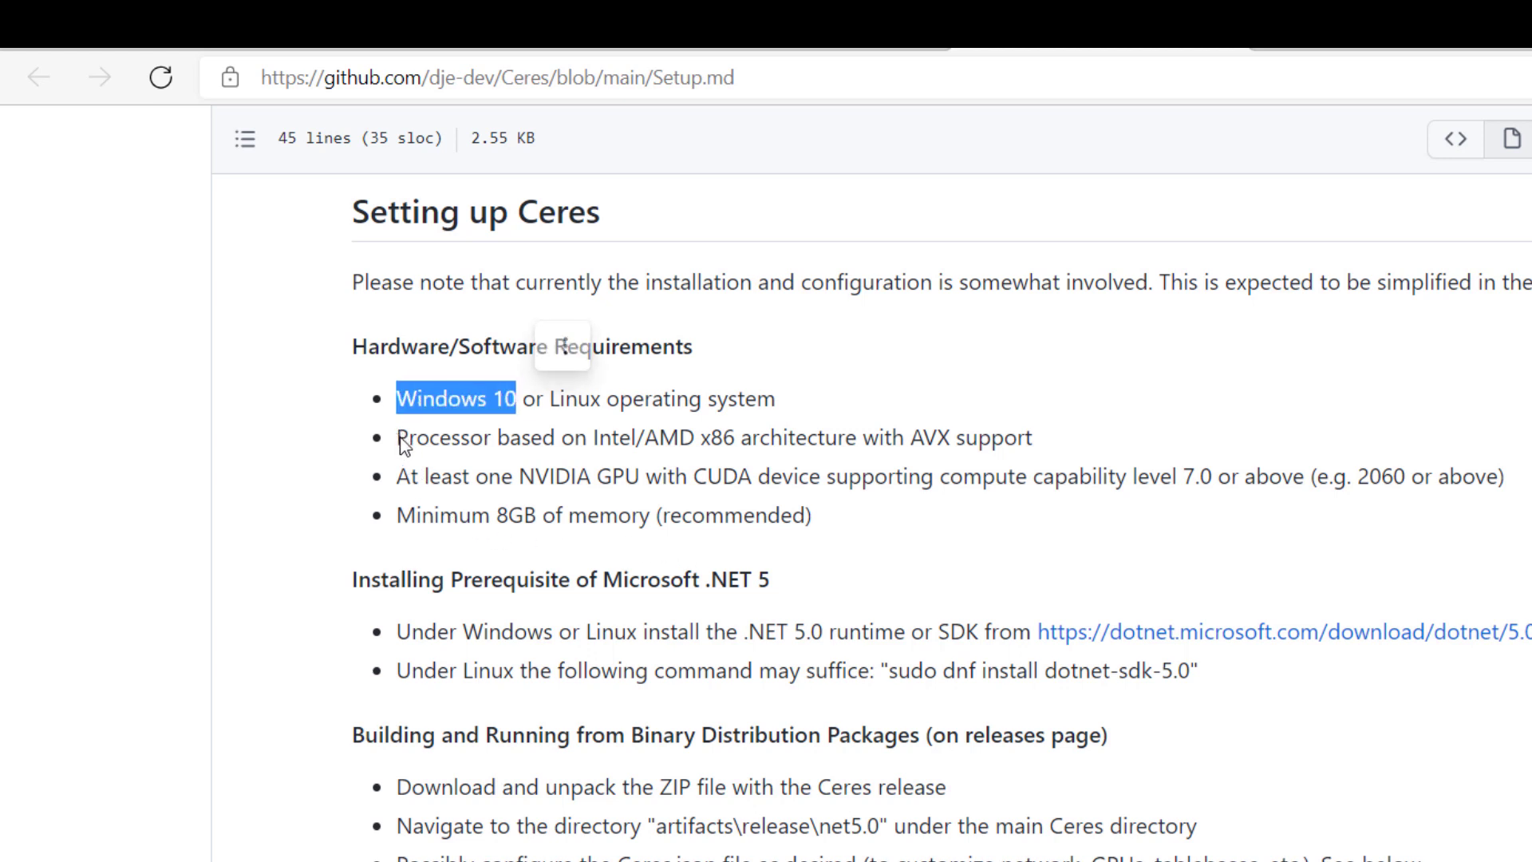
{"action": "left_click_drag", "start_coordinate": [398, 437], "coordinate": [1029, 461]}
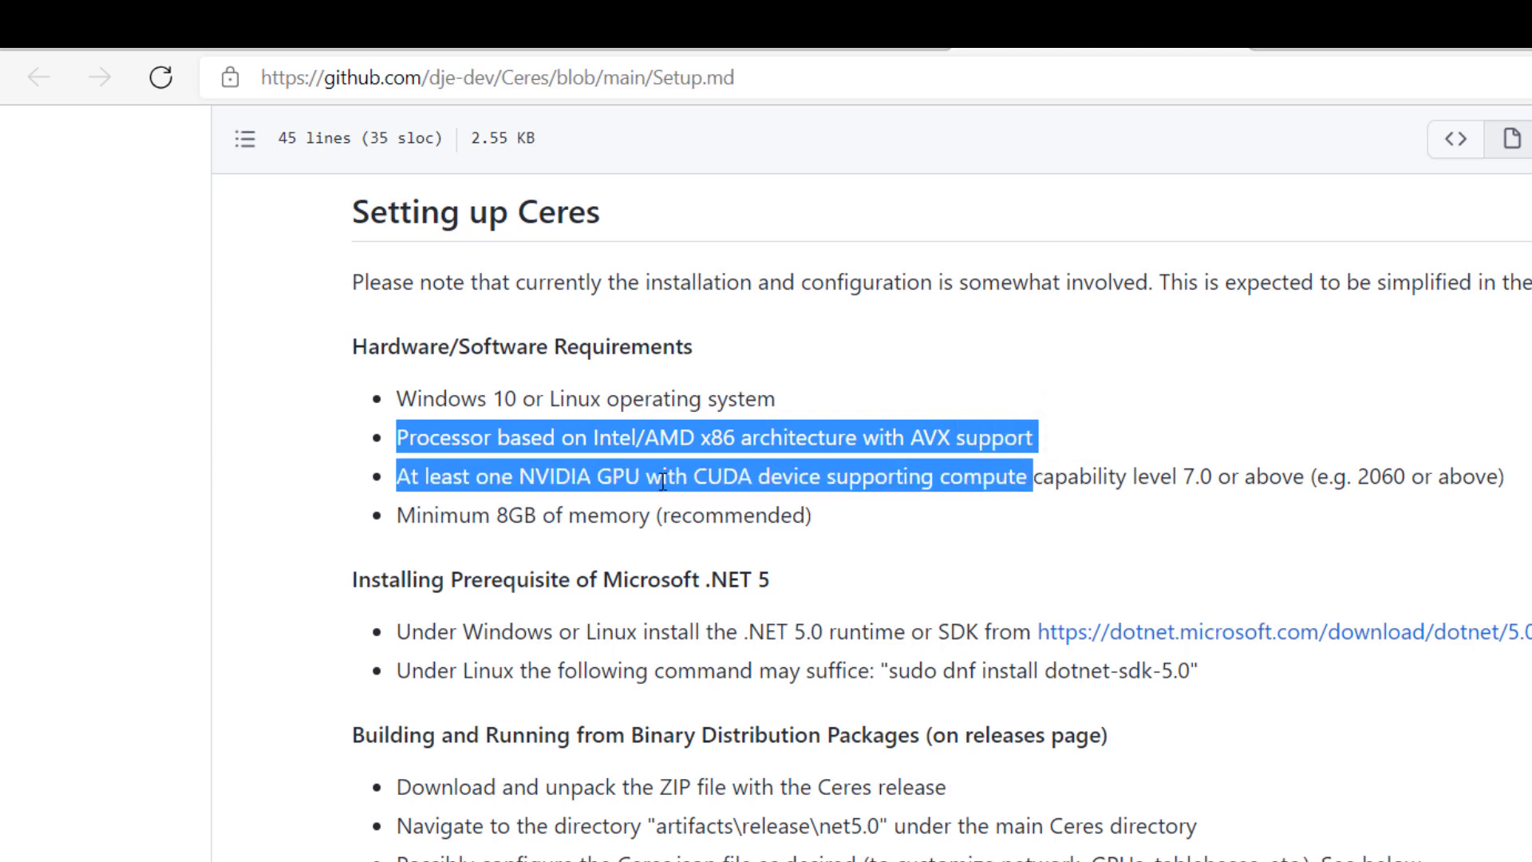
{"action": "left_click", "coordinate": [591, 479]}
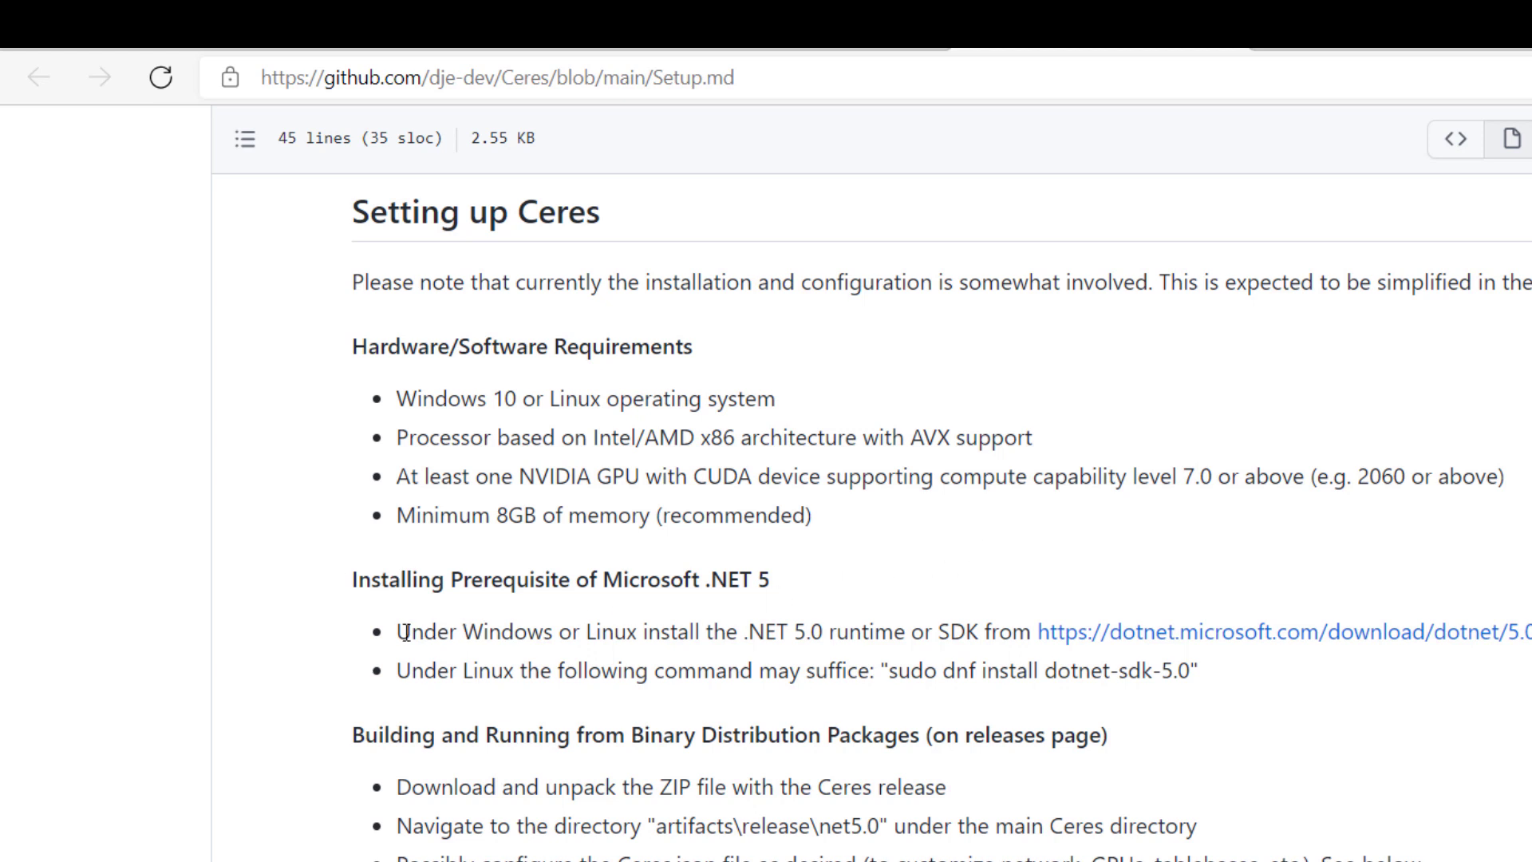
{"action": "left_click_drag", "start_coordinate": [405, 634], "coordinate": [861, 633]}
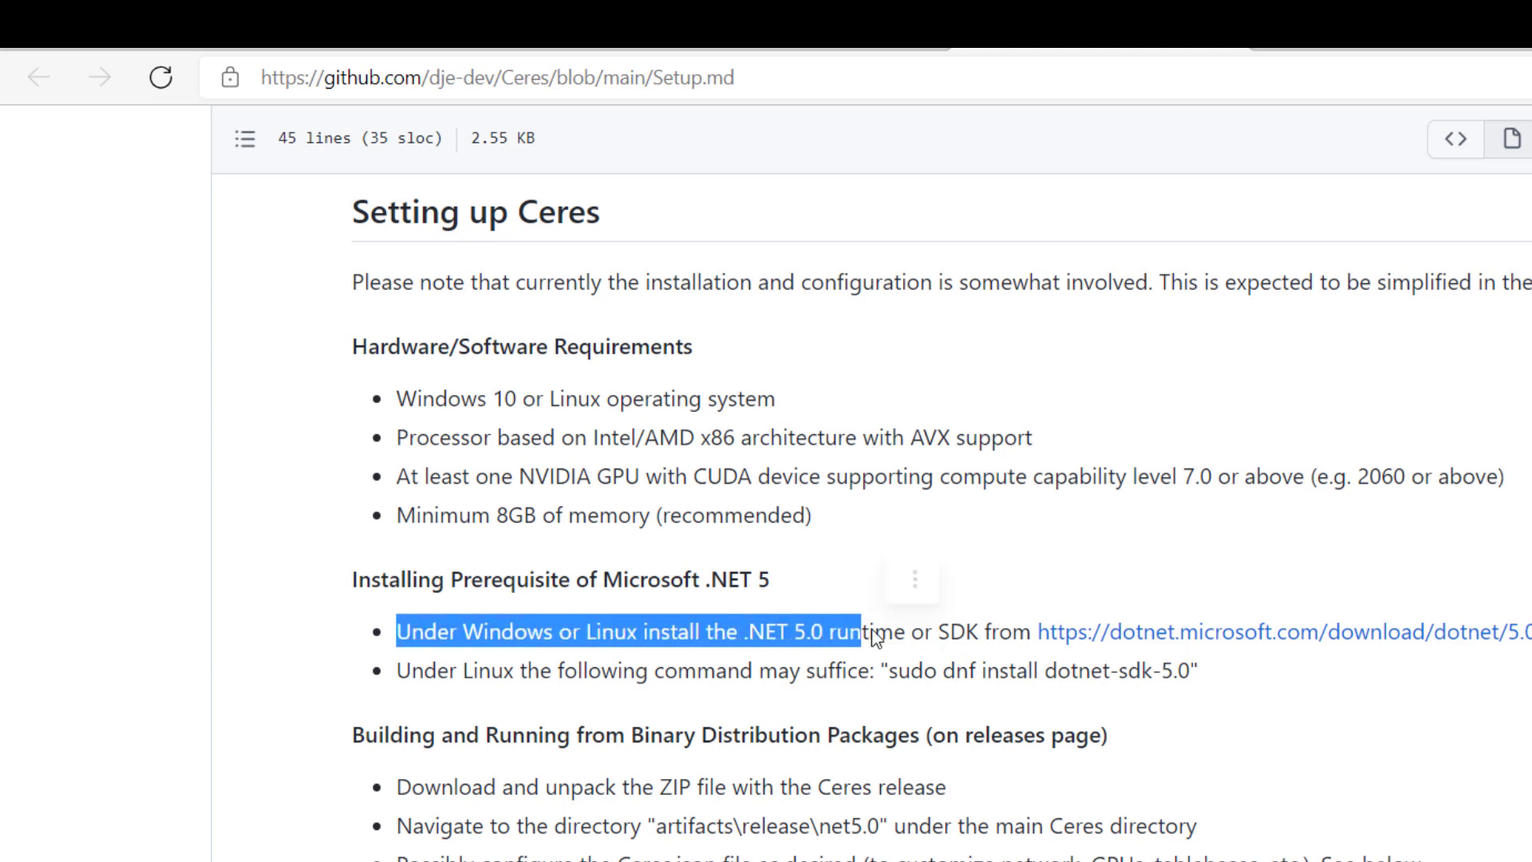
{"action": "left_click", "coordinate": [1054, 582]}
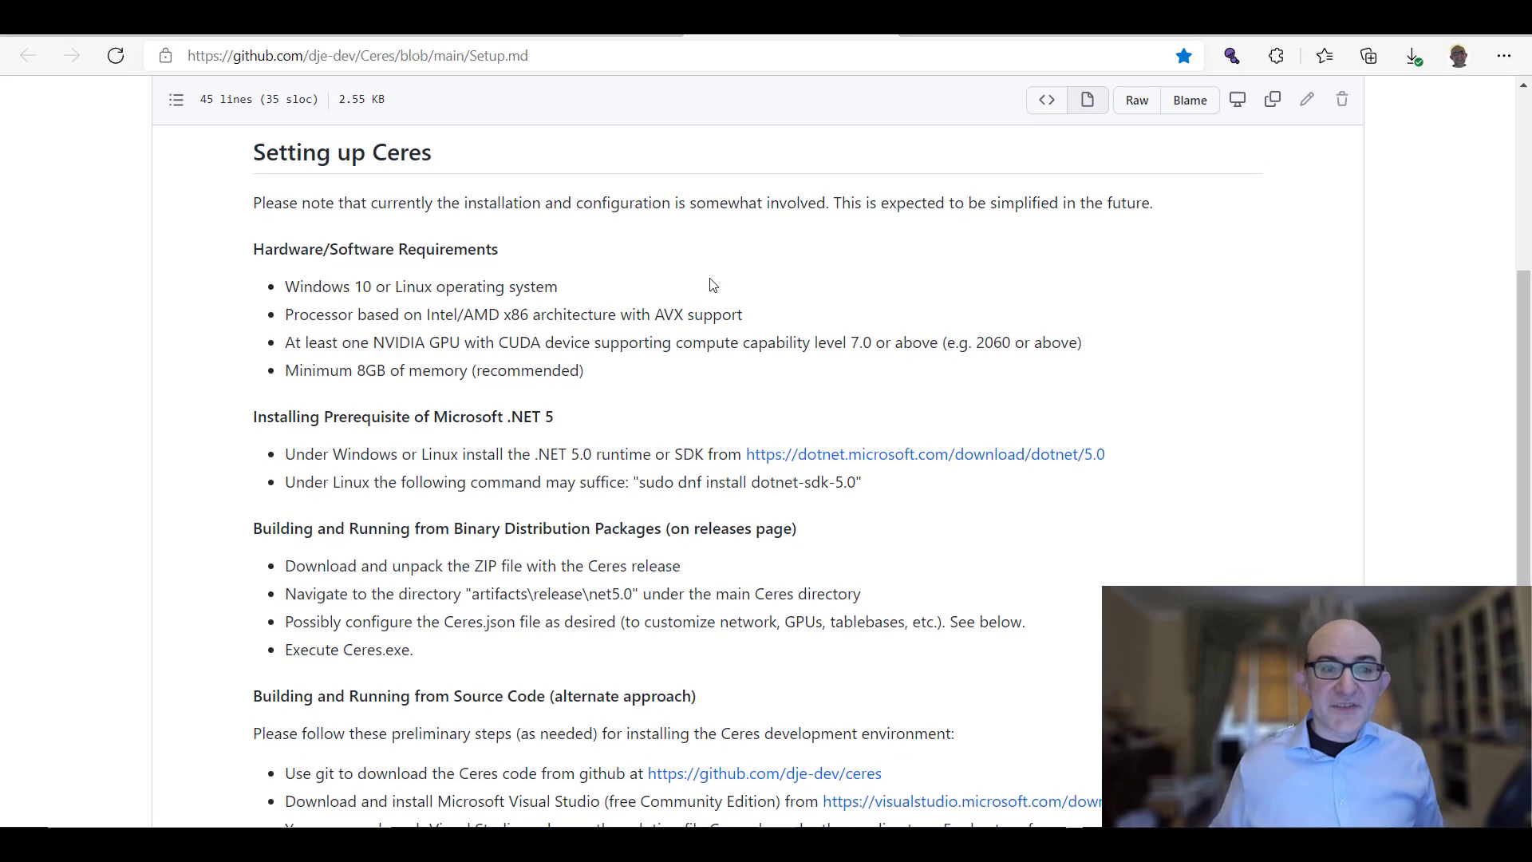
Step: View the Windows options on the .NET 5.0 Runtime download page, and return to the setup guide
{"action": "left_click", "coordinate": [925, 454]}
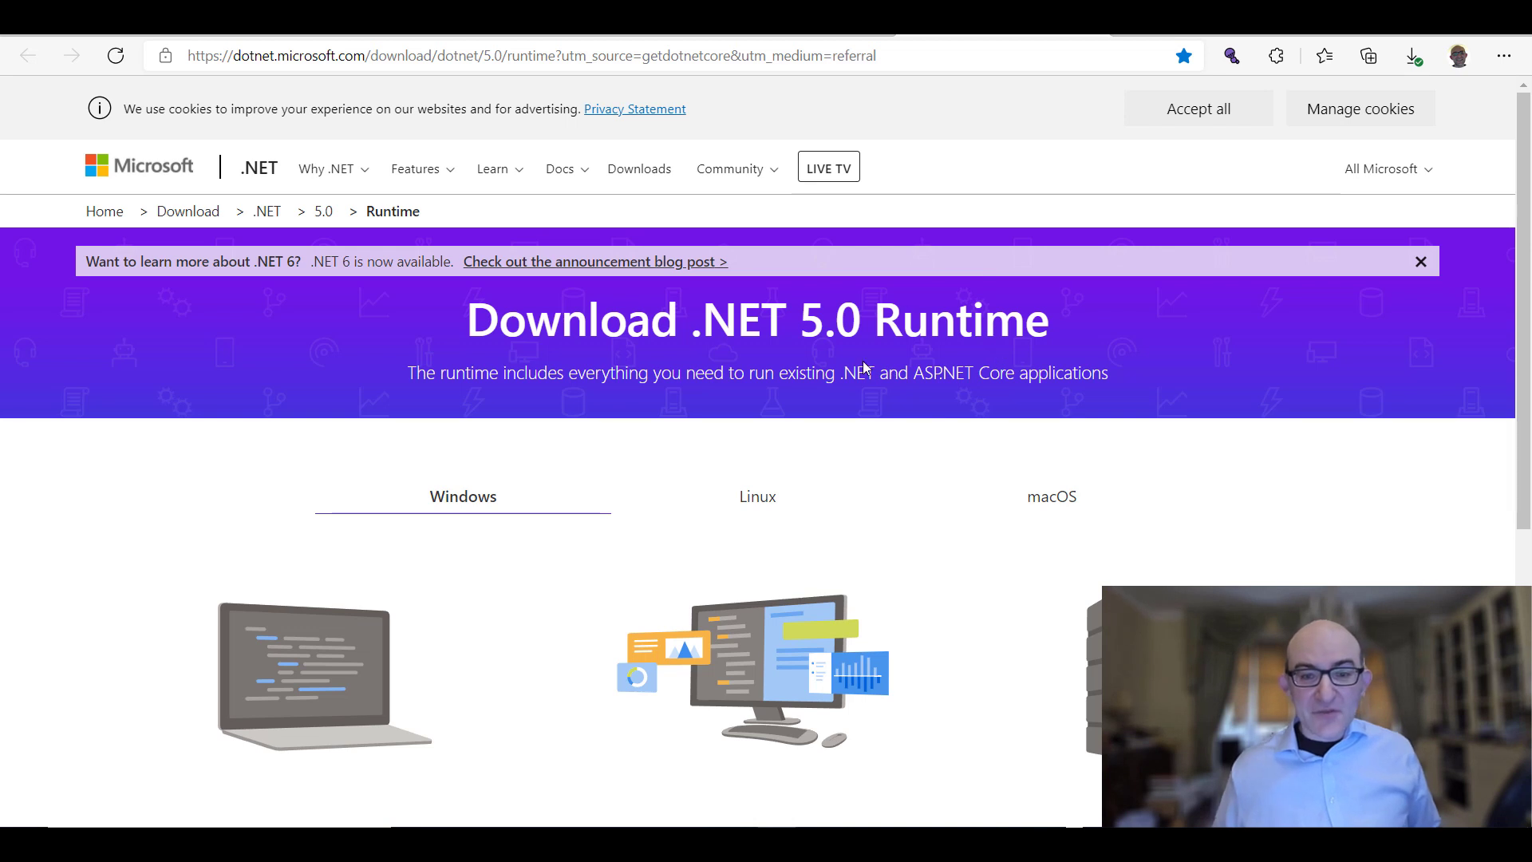
{"action": "scroll", "coordinate": [821, 621], "scroll_direction": "down", "scroll_amount": 1}
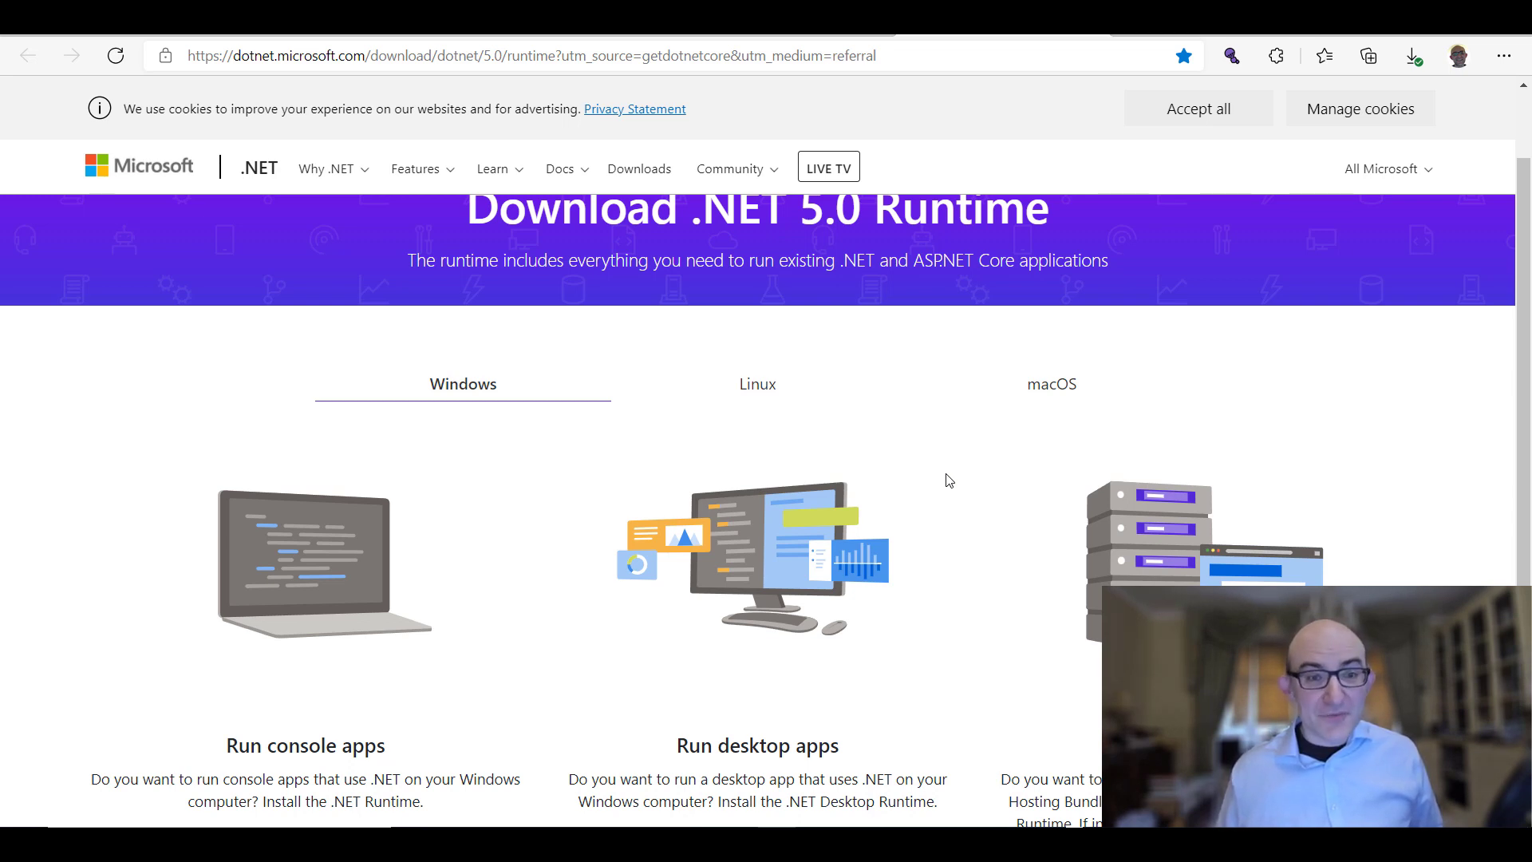
{"action": "key", "text": "ctrl+shift+Tab"}
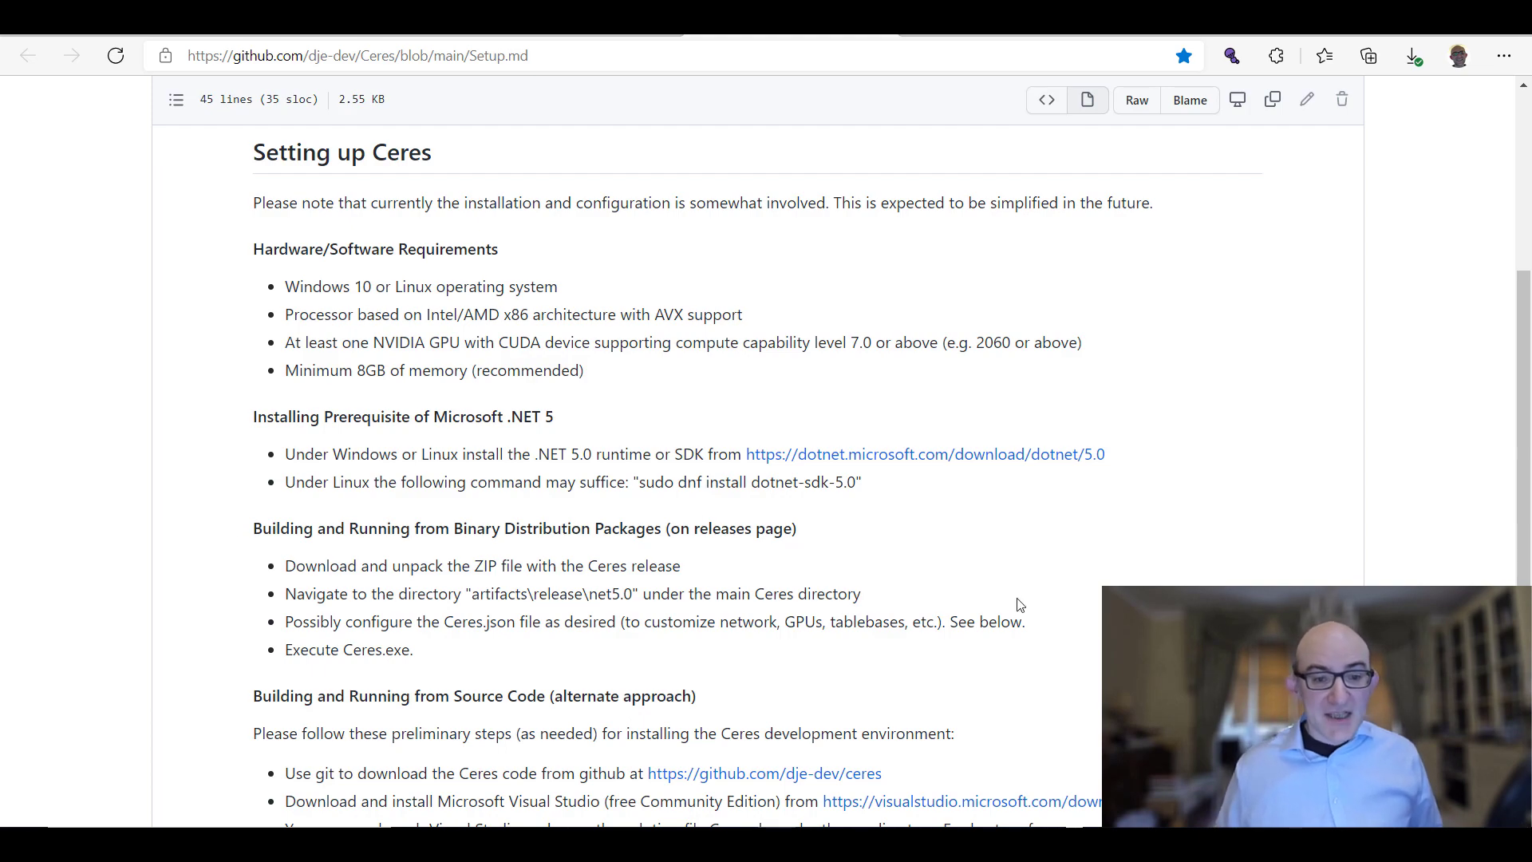
Step: Examine the guide's section on binary distribution packages and the downloadable assets of the Ceres v0.94 release
{"action": "scroll", "coordinate": [1021, 605], "scroll_direction": "down", "scroll_amount": 1}
{"action": "scroll", "coordinate": [1025, 604], "scroll_direction": "down", "scroll_amount": 1}
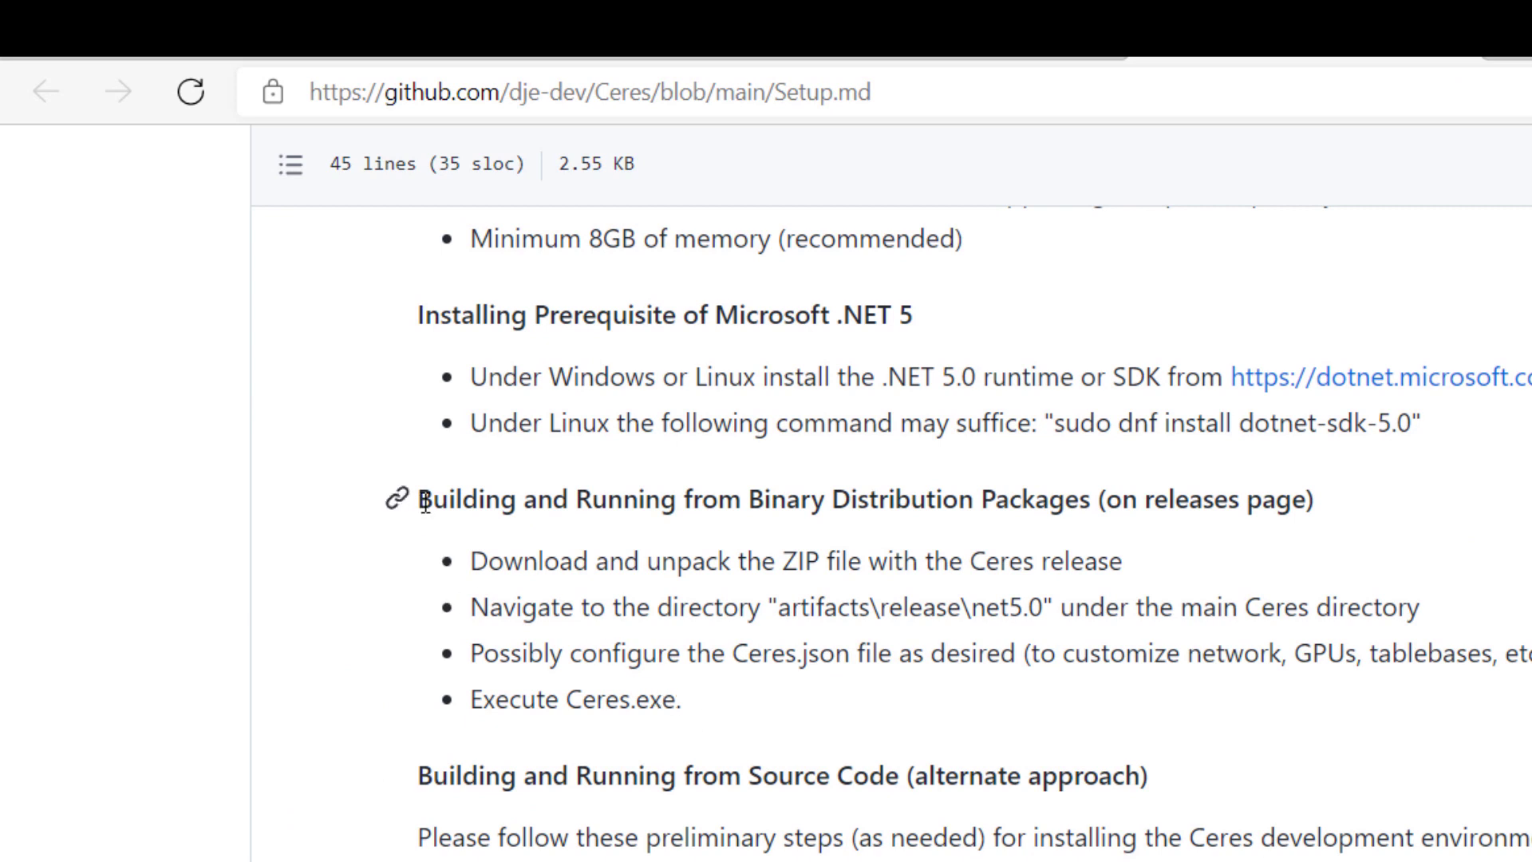
{"action": "left_click_drag", "start_coordinate": [422, 503], "coordinate": [1098, 496]}
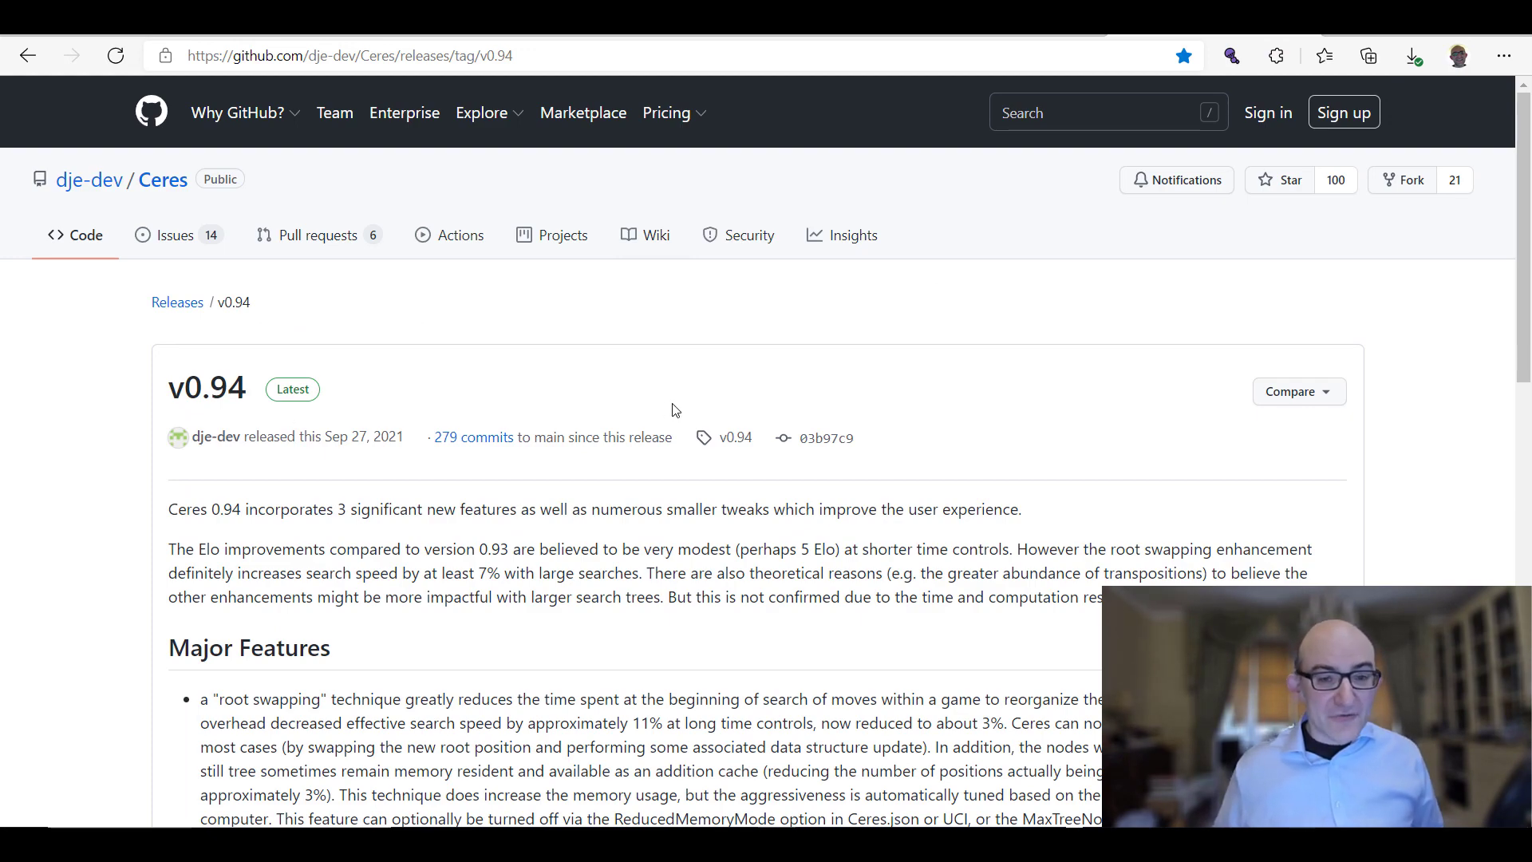
{"action": "scroll", "coordinate": [673, 409], "scroll_direction": "down", "scroll_amount": 10}
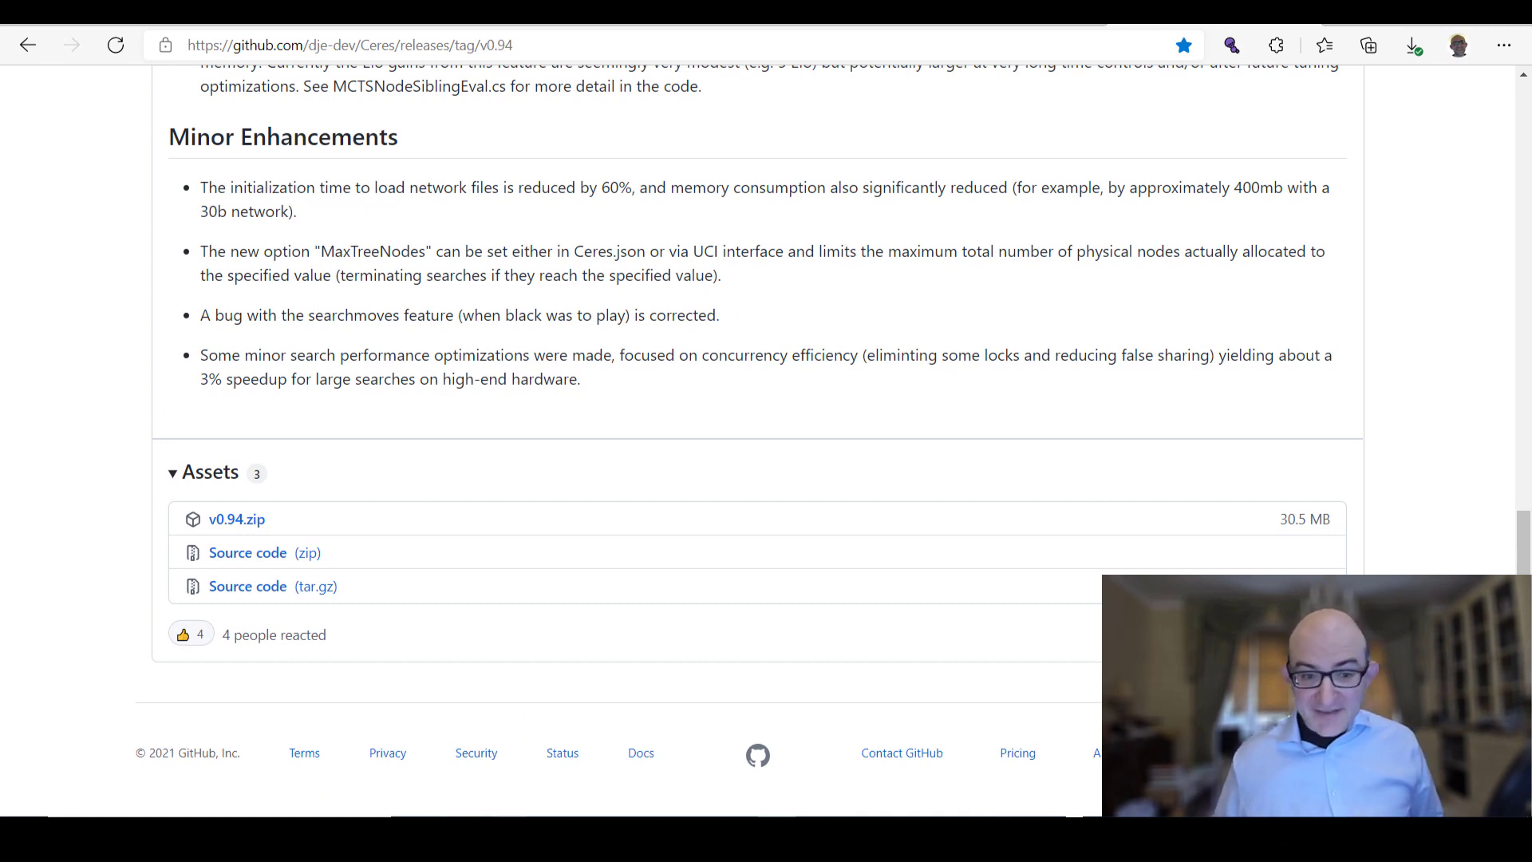
Step: Switch to File Explorer and look through the unpacked v0.94 folder around Ceres.exe and Ceres.json
{"action": "mouse_move", "coordinate": [508, 838]}
{"action": "left_click", "coordinate": [531, 781]}
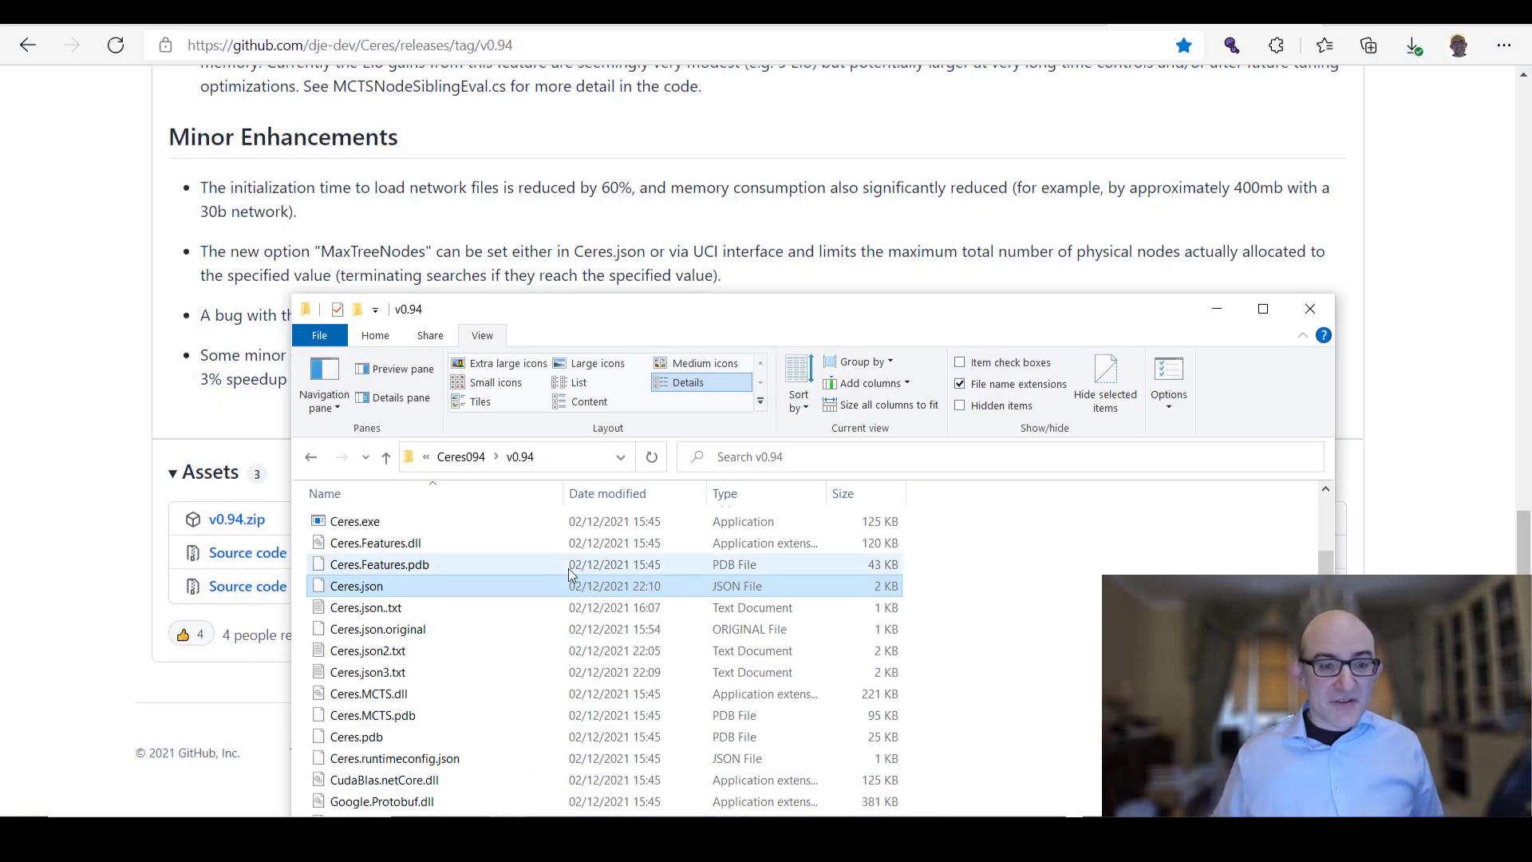
{"action": "left_click_drag", "start_coordinate": [619, 320], "coordinate": [547, 173]}
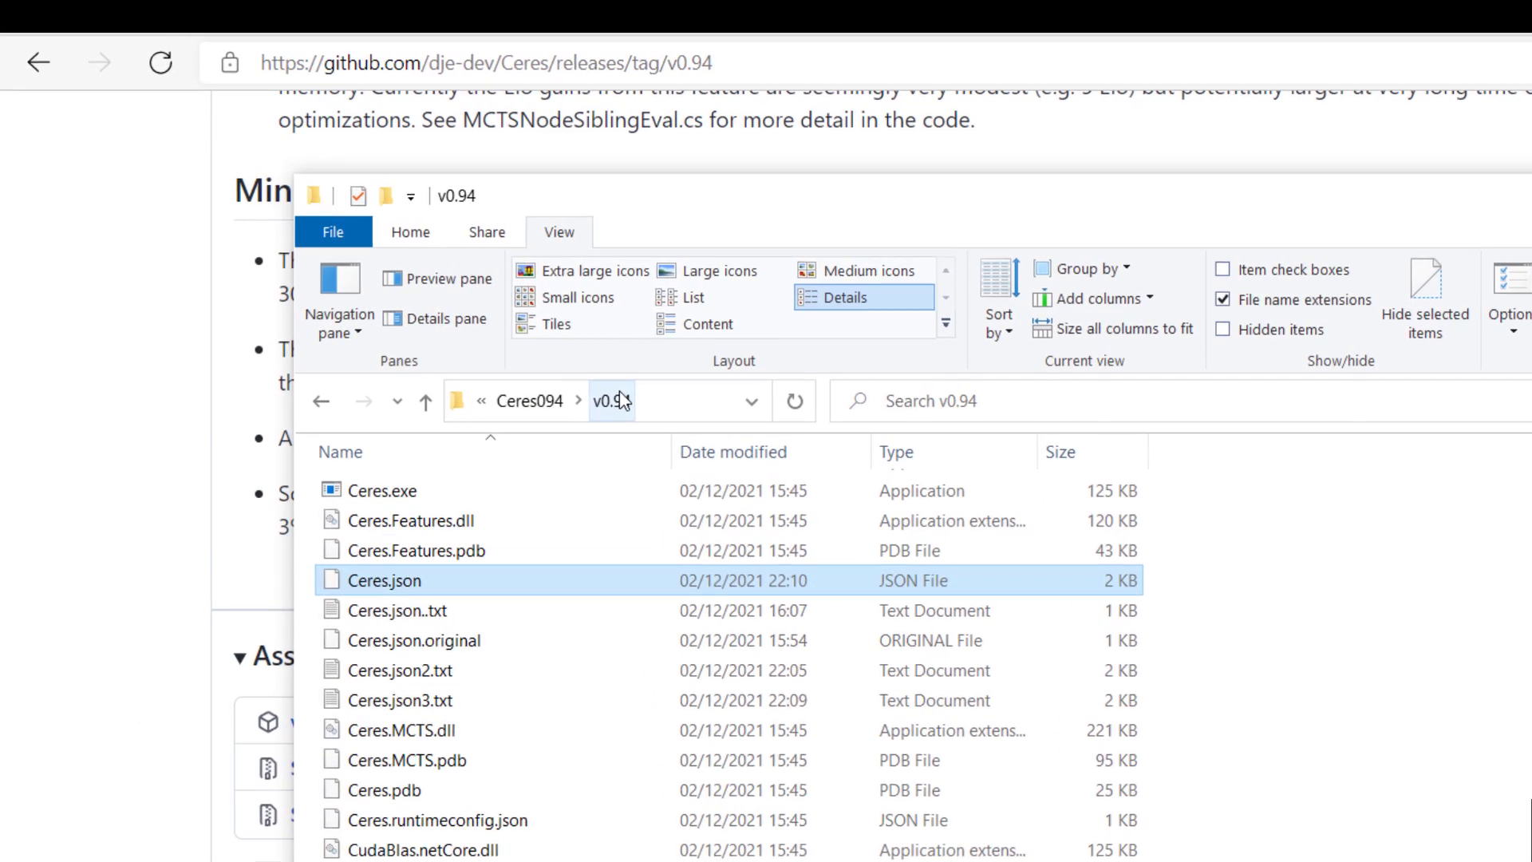
{"action": "scroll", "coordinate": [493, 659], "scroll_direction": "up", "scroll_amount": 1}
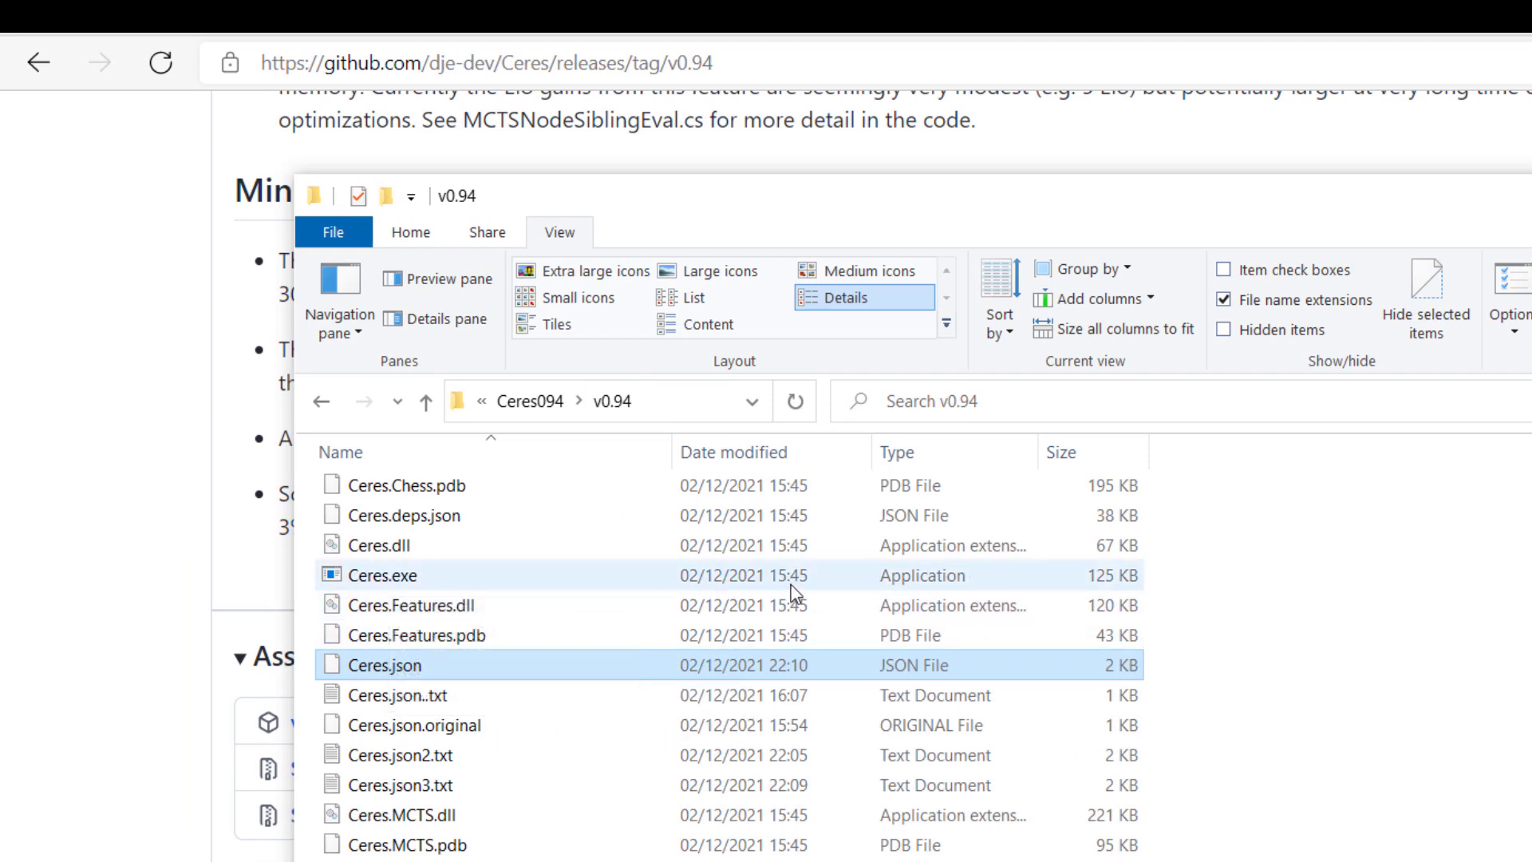
{"action": "mouse_move", "coordinate": [566, 573]}
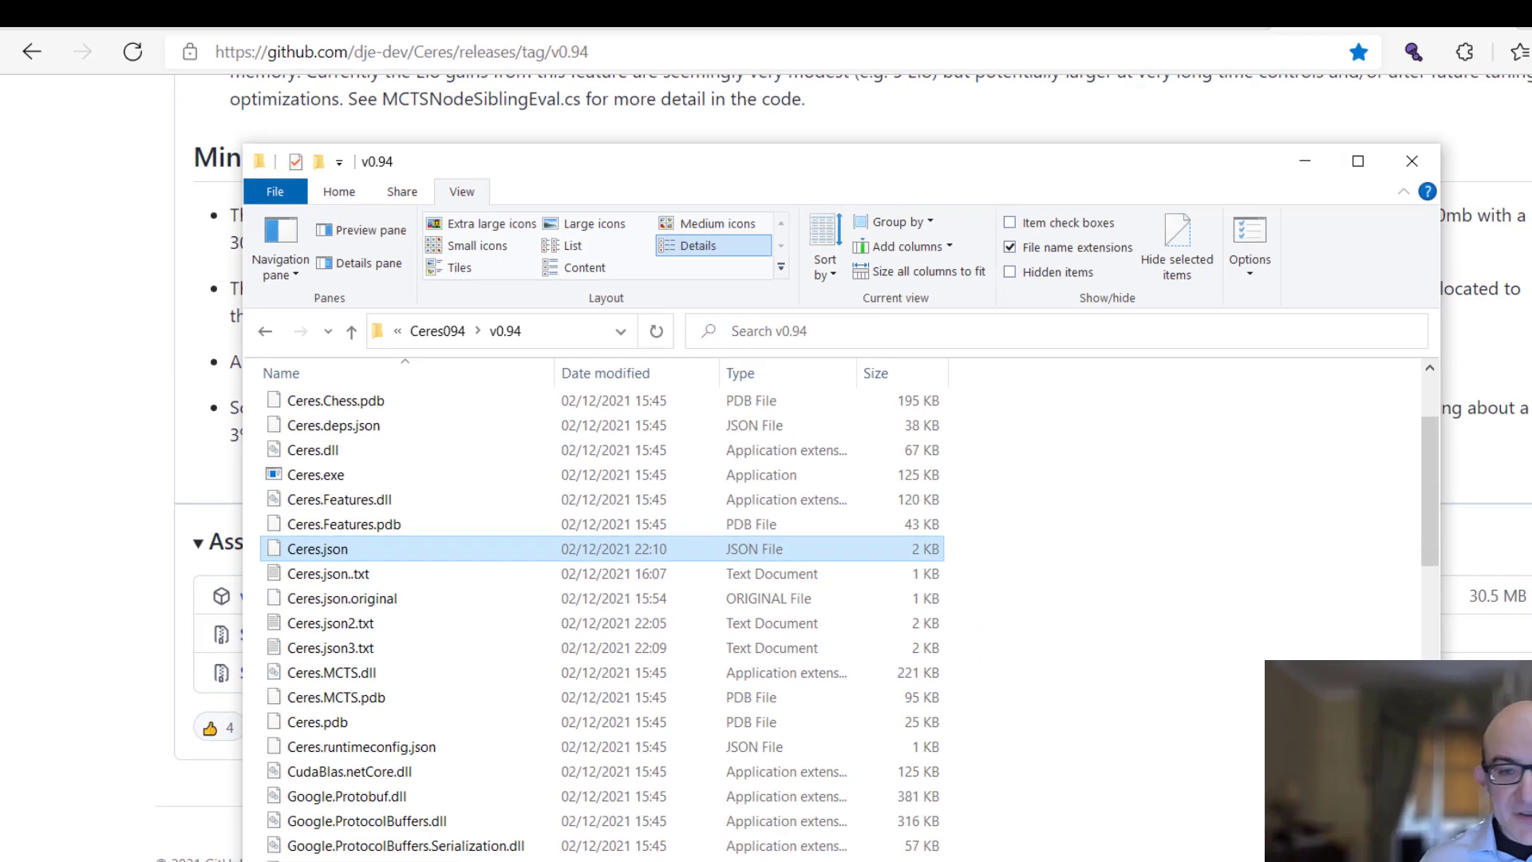
Step: Switch to Ceres.json in Notepad and highlight the value of DirLC0Binaries
{"action": "mouse_move", "coordinate": [1002, 802]}
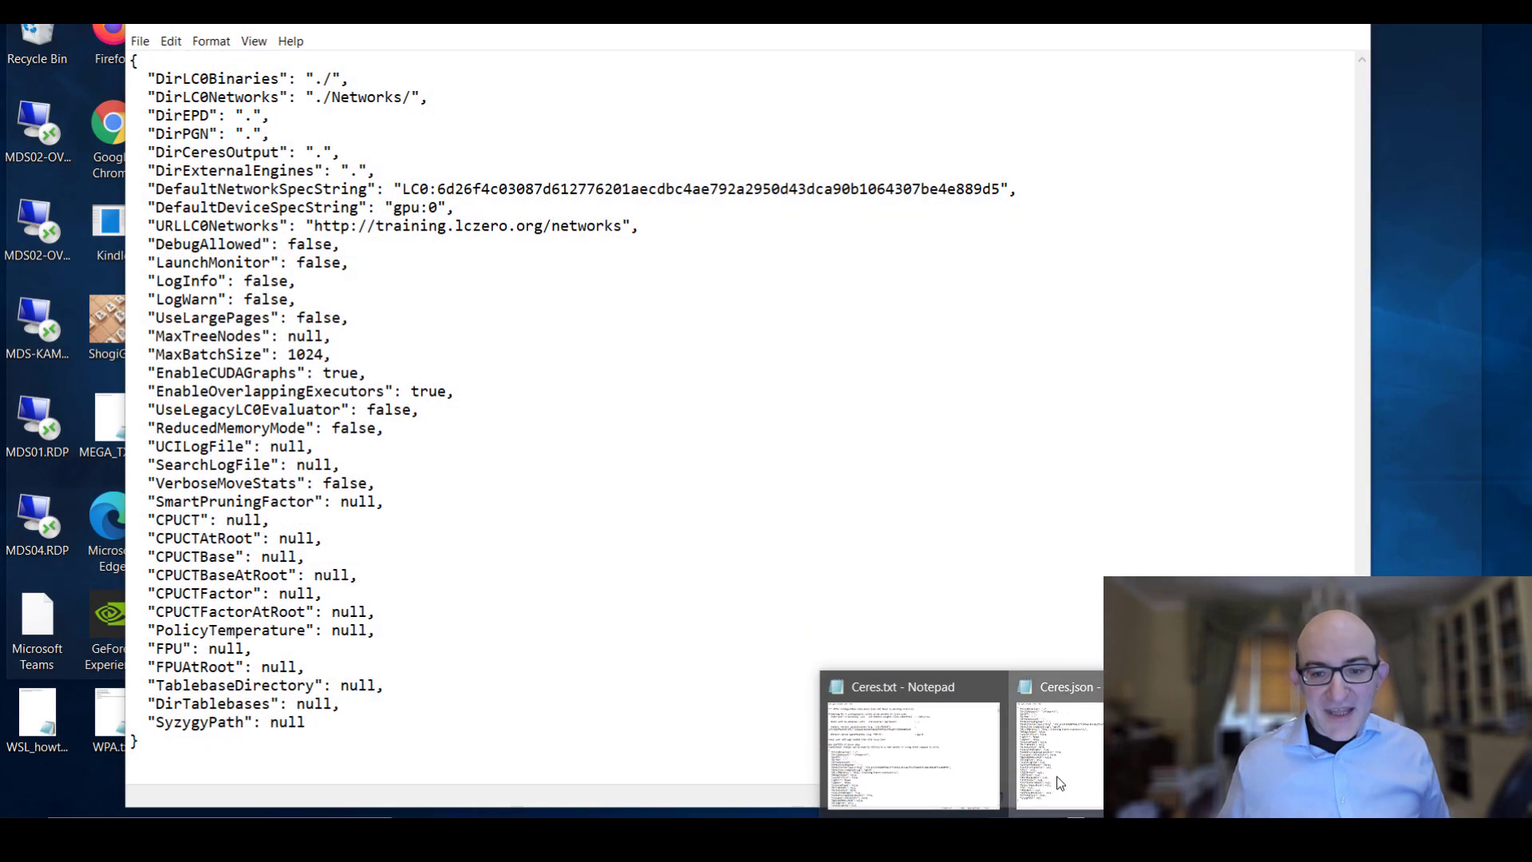
{"action": "left_click", "coordinate": [1059, 750]}
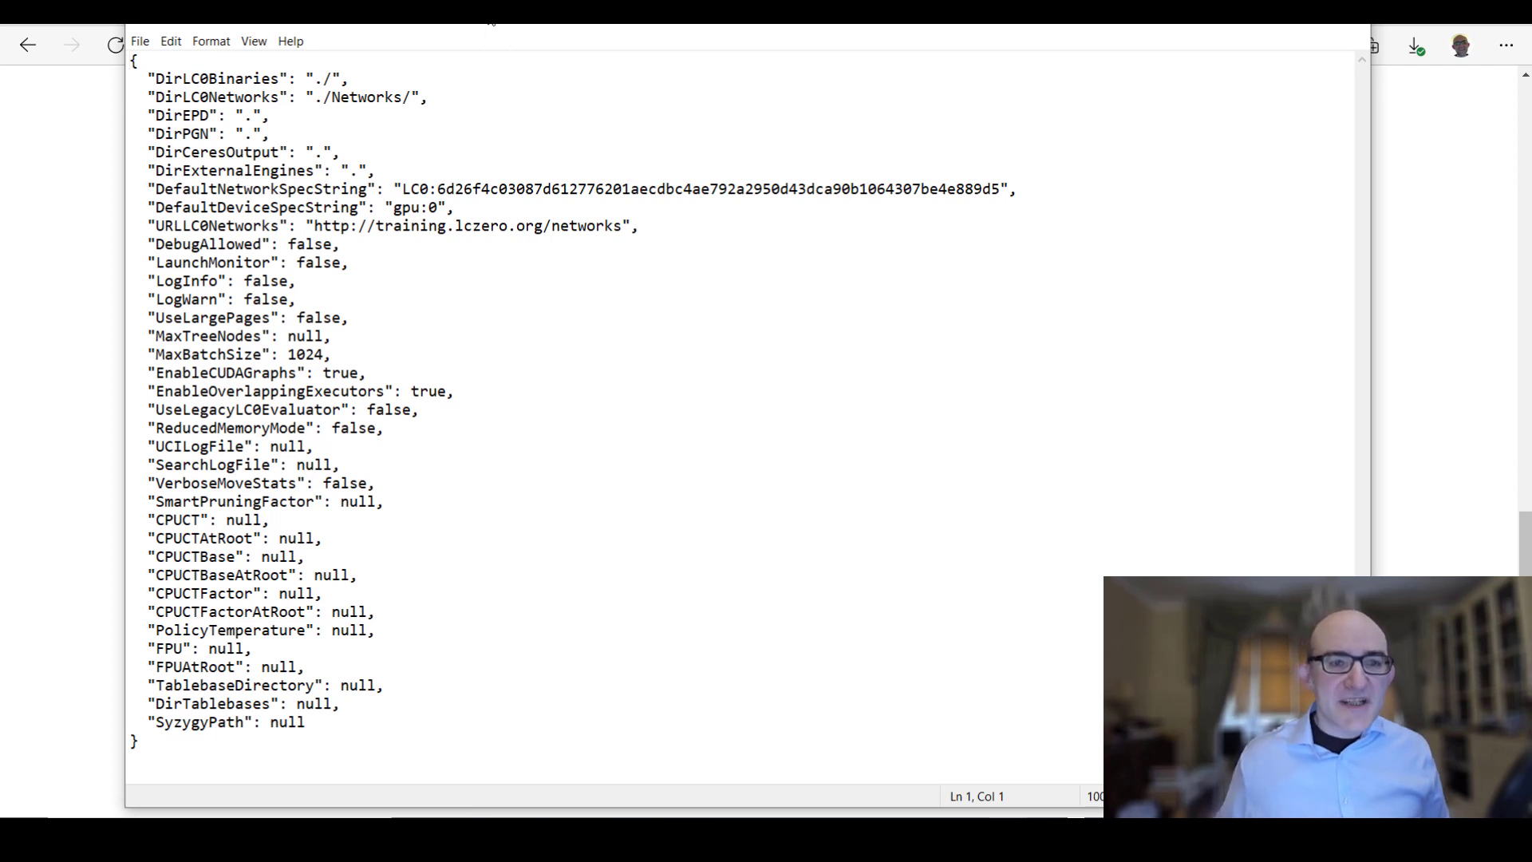
{"action": "left_click_drag", "start_coordinate": [492, 24], "coordinate": [495, 49]}
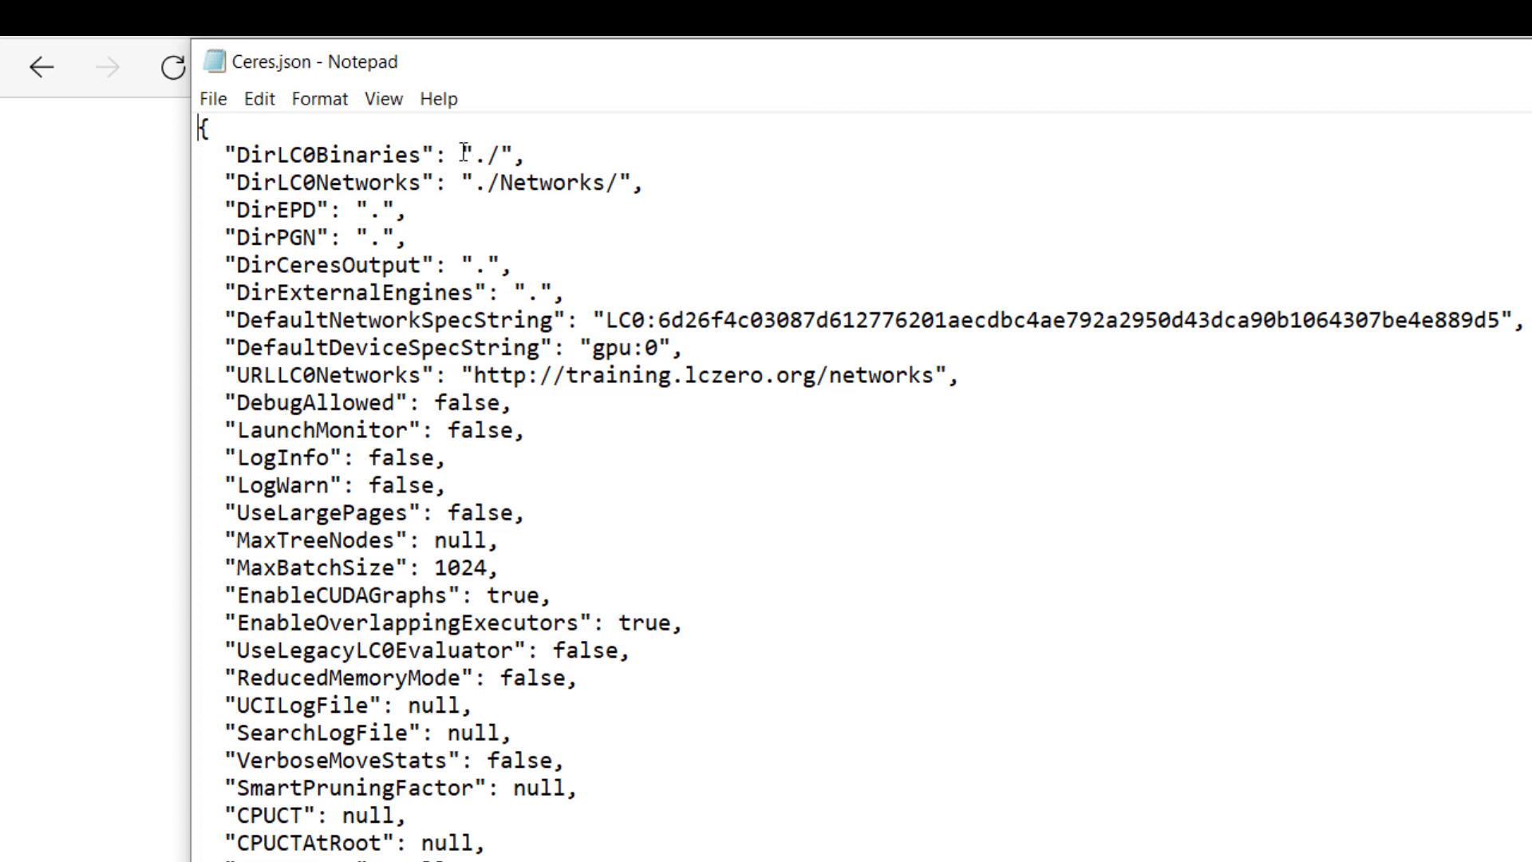
{"action": "left_click_drag", "start_coordinate": [462, 151], "coordinate": [512, 153]}
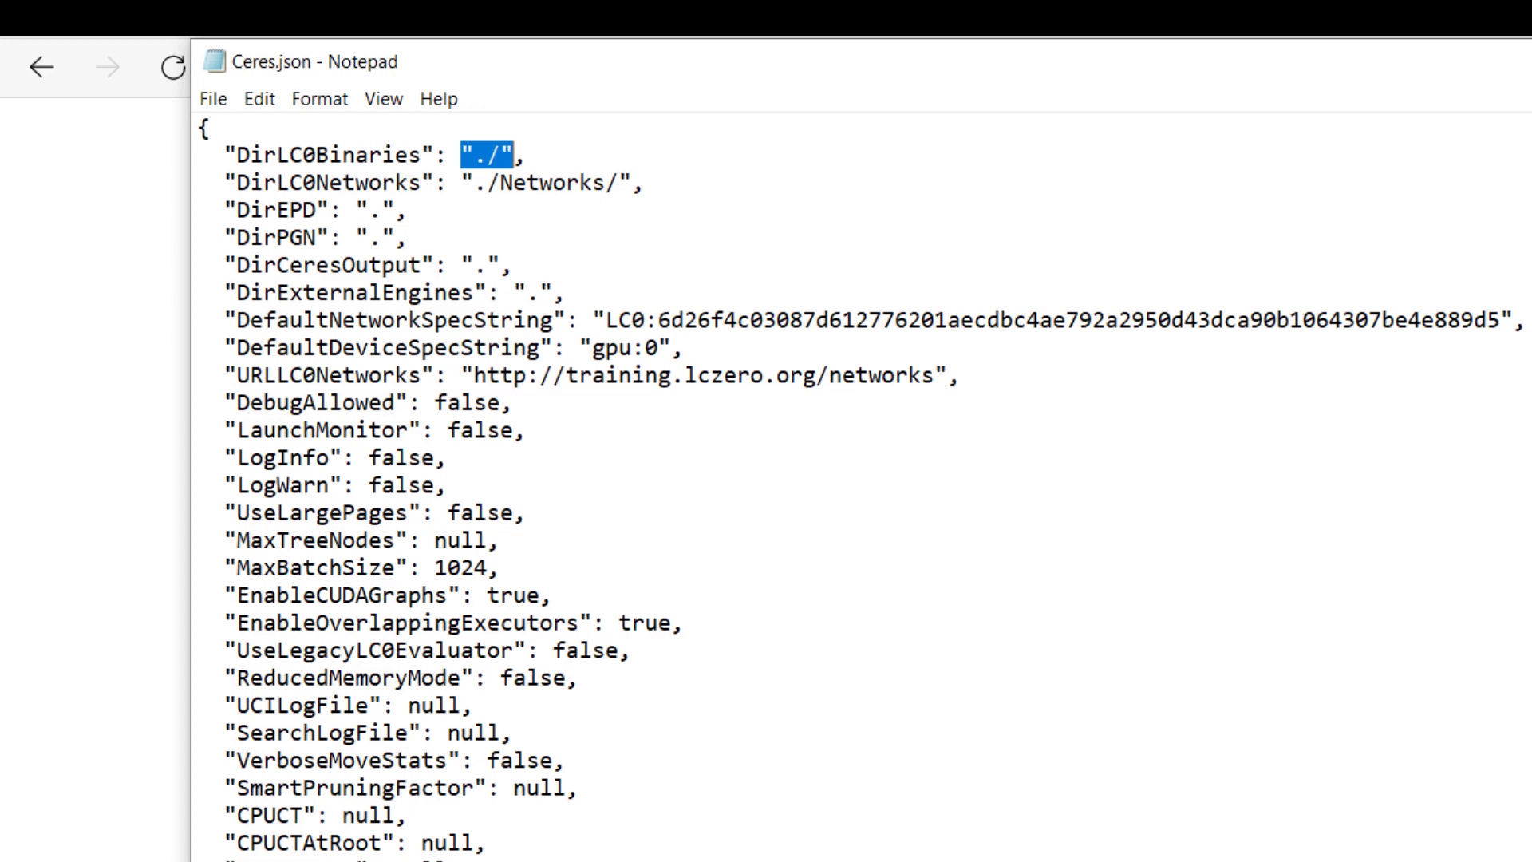
Step: Switch to File Explorer, open the Networks folder inside v0.94 and examine the network files there
{"action": "key", "text": "alt+Tab"}
{"action": "scroll", "coordinate": [937, 805], "scroll_direction": "up", "scroll_amount": 2}
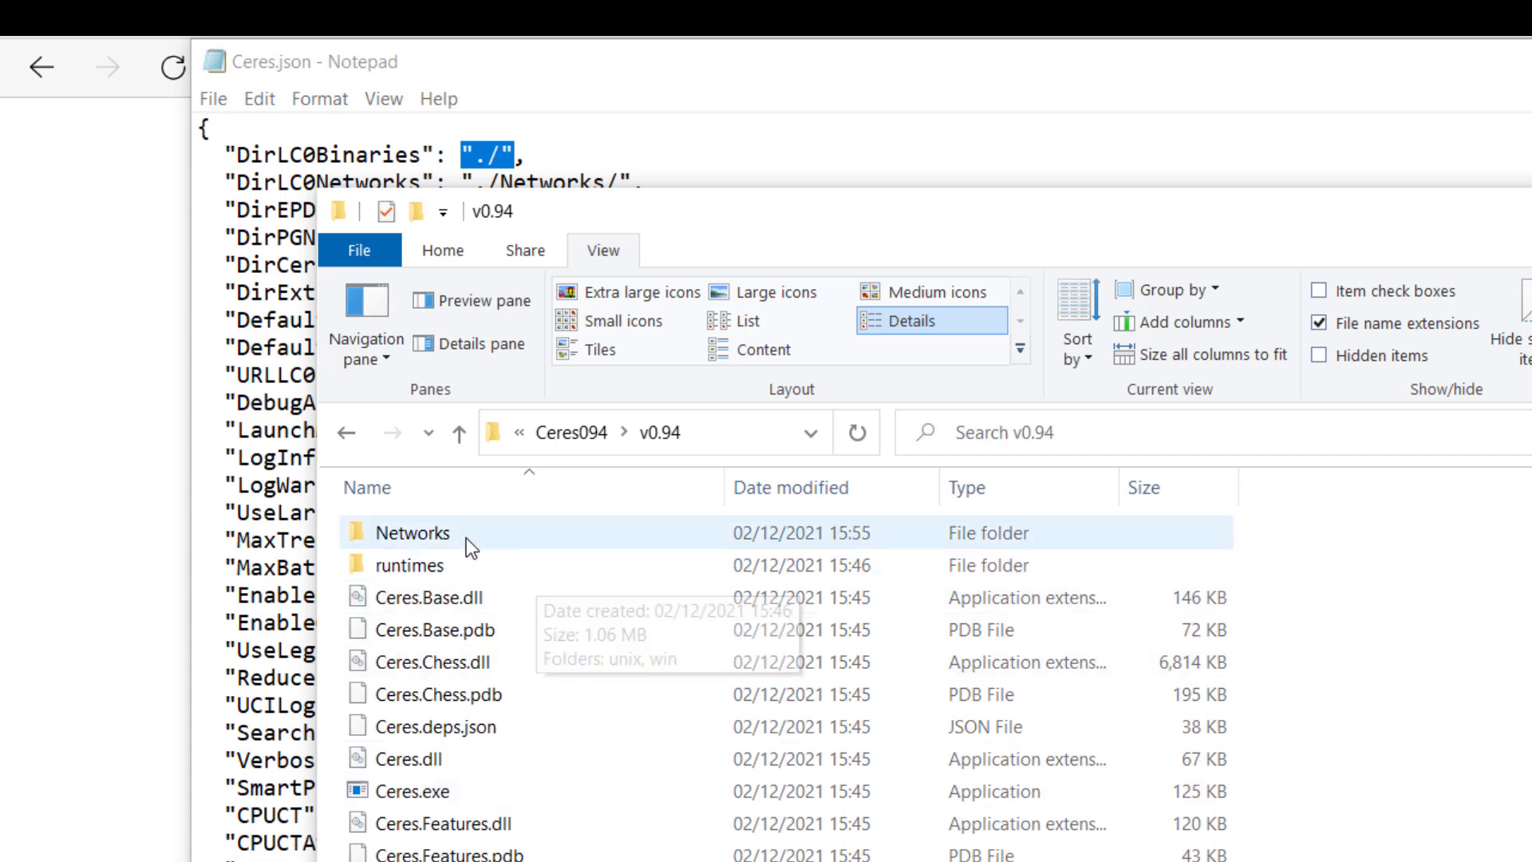
{"action": "double_click", "coordinate": [514, 533]}
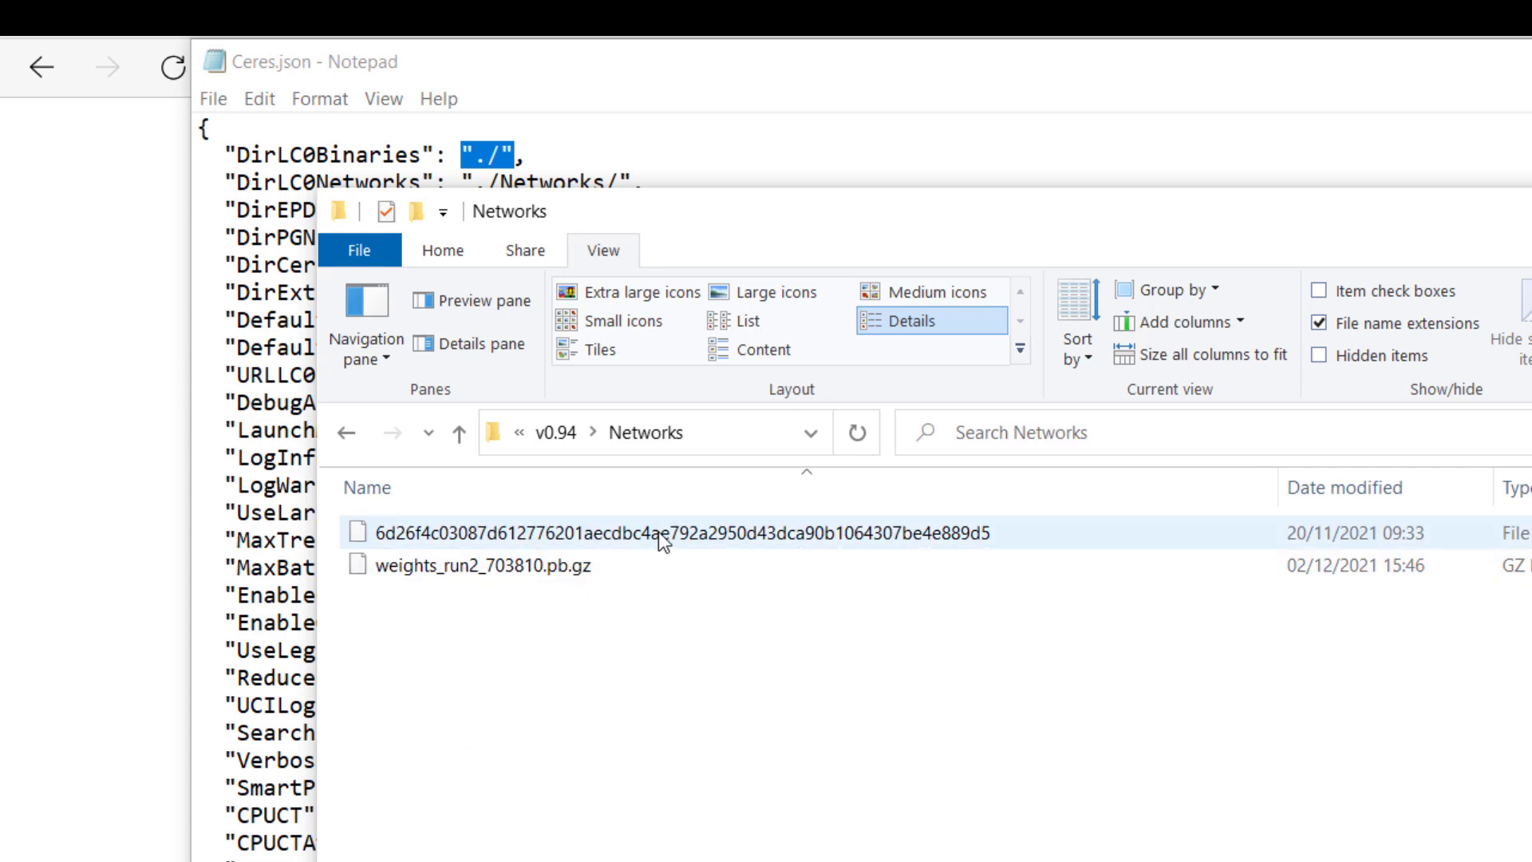
{"action": "mouse_move", "coordinate": [661, 541]}
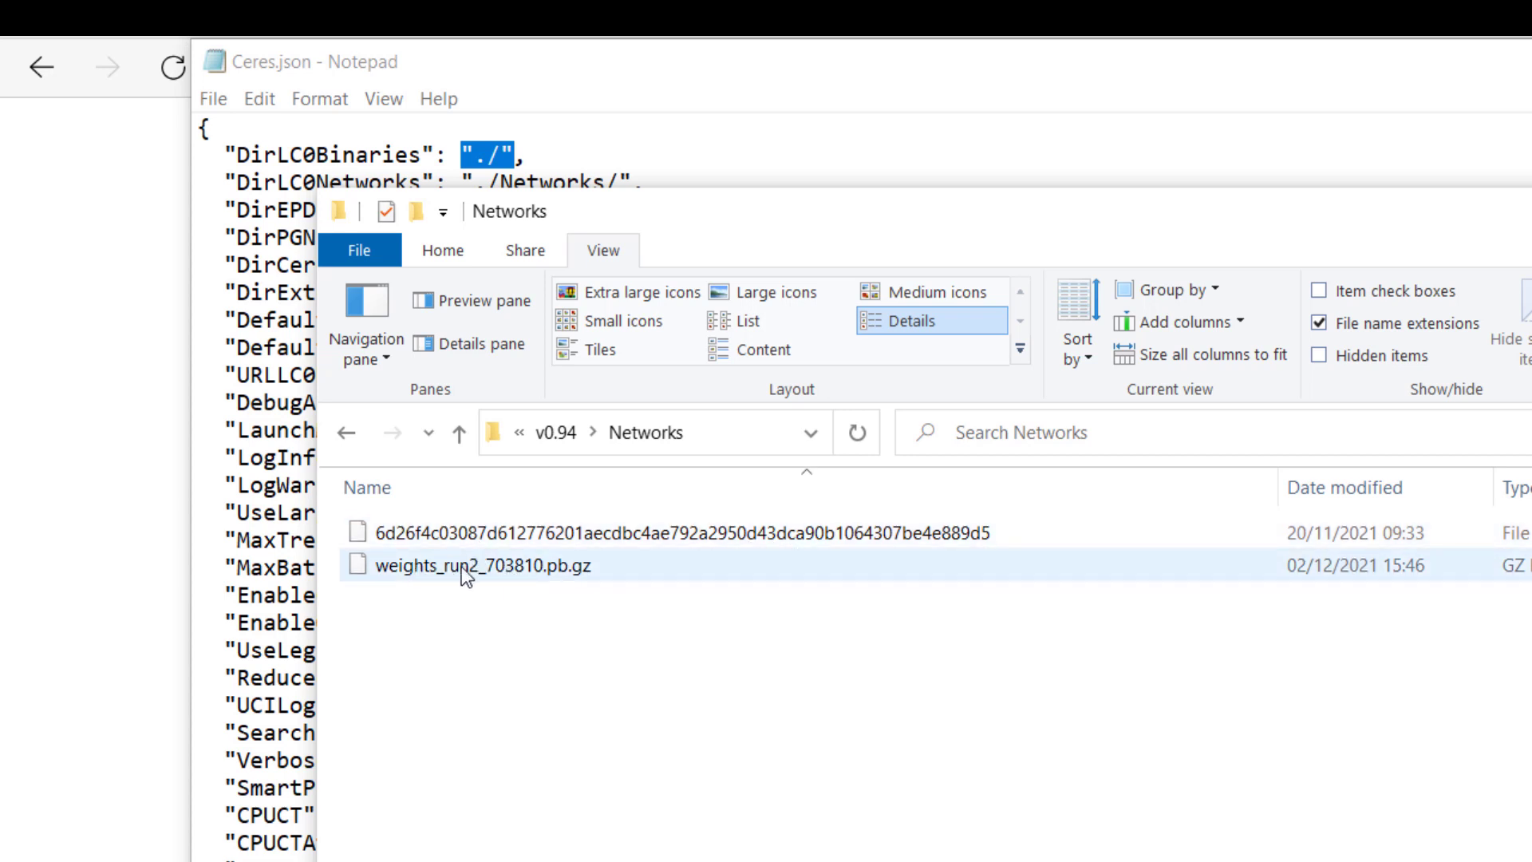
{"action": "mouse_move", "coordinate": [485, 569]}
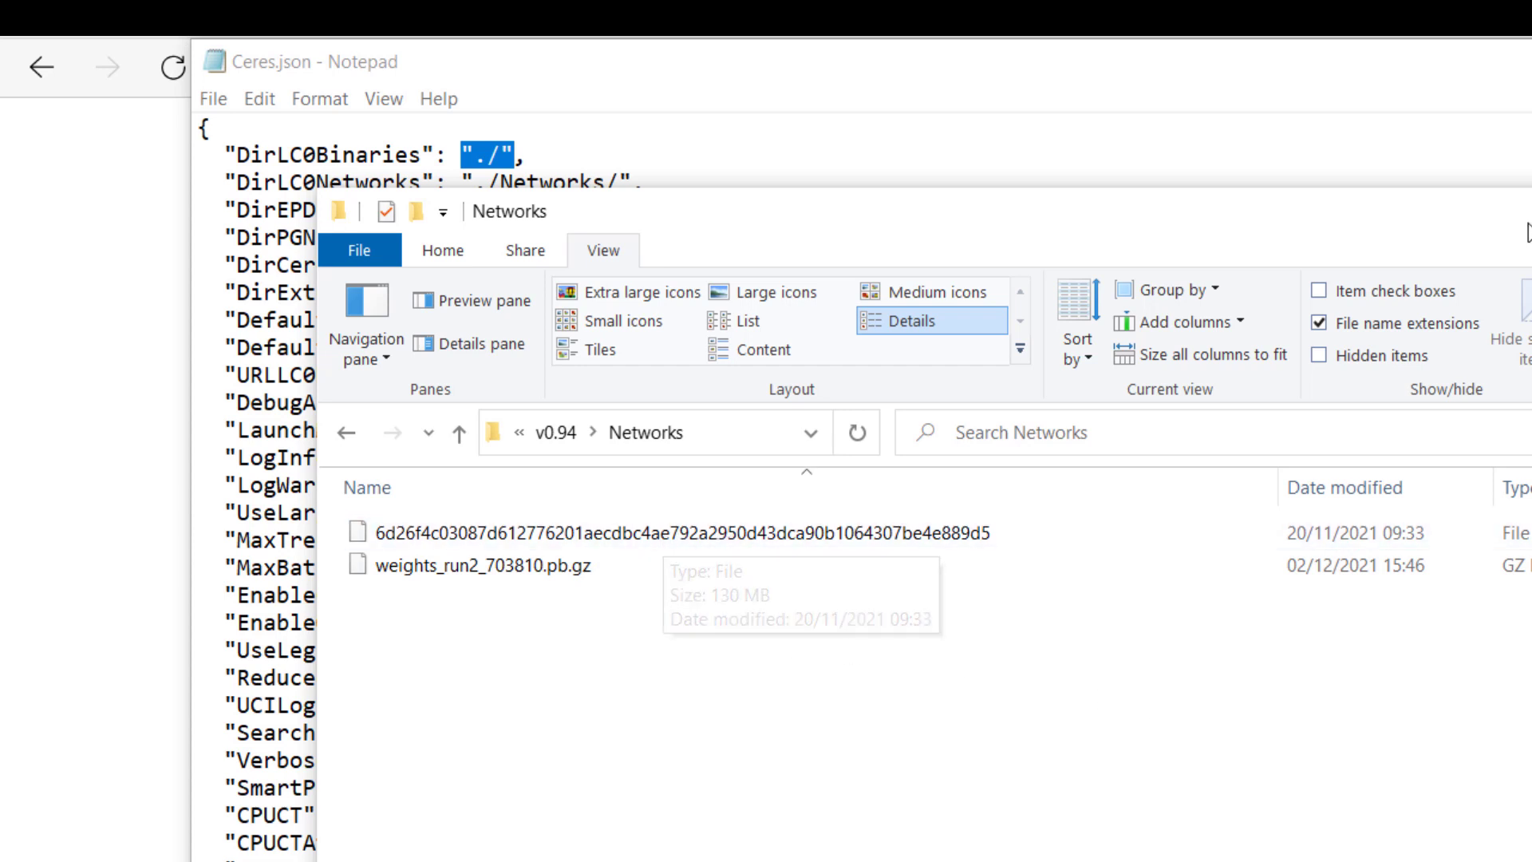
Step: Return to Ceres.json in Notepad and highlight the values of DirLC0Networks, DefaultNetworkSpecString and DefaultDeviceSpecString in turn
{"action": "key", "text": "alt+Tab"}
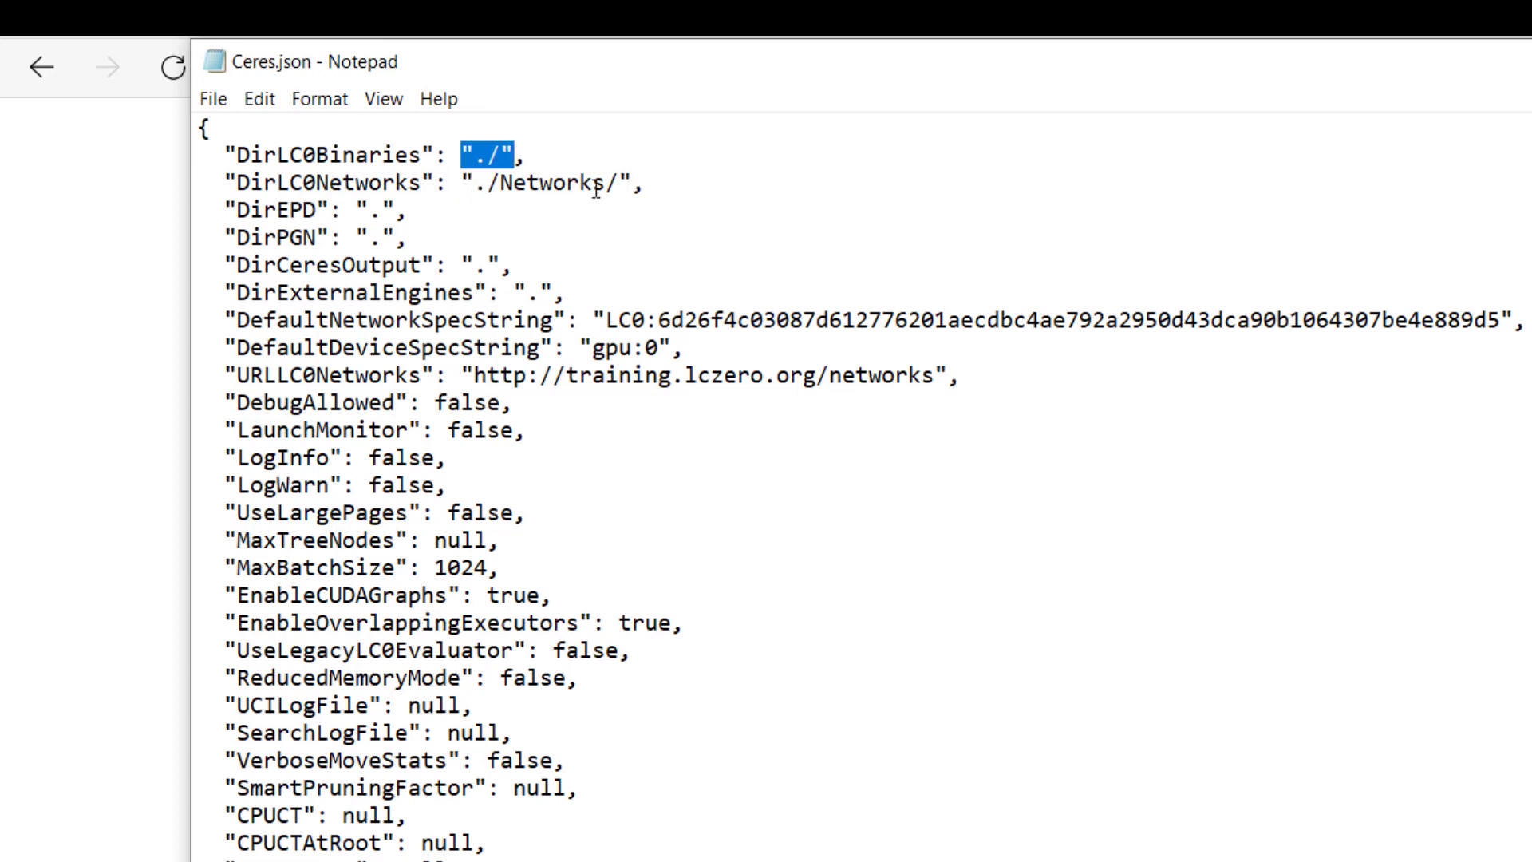
{"action": "left_click_drag", "start_coordinate": [475, 182], "coordinate": [633, 183]}
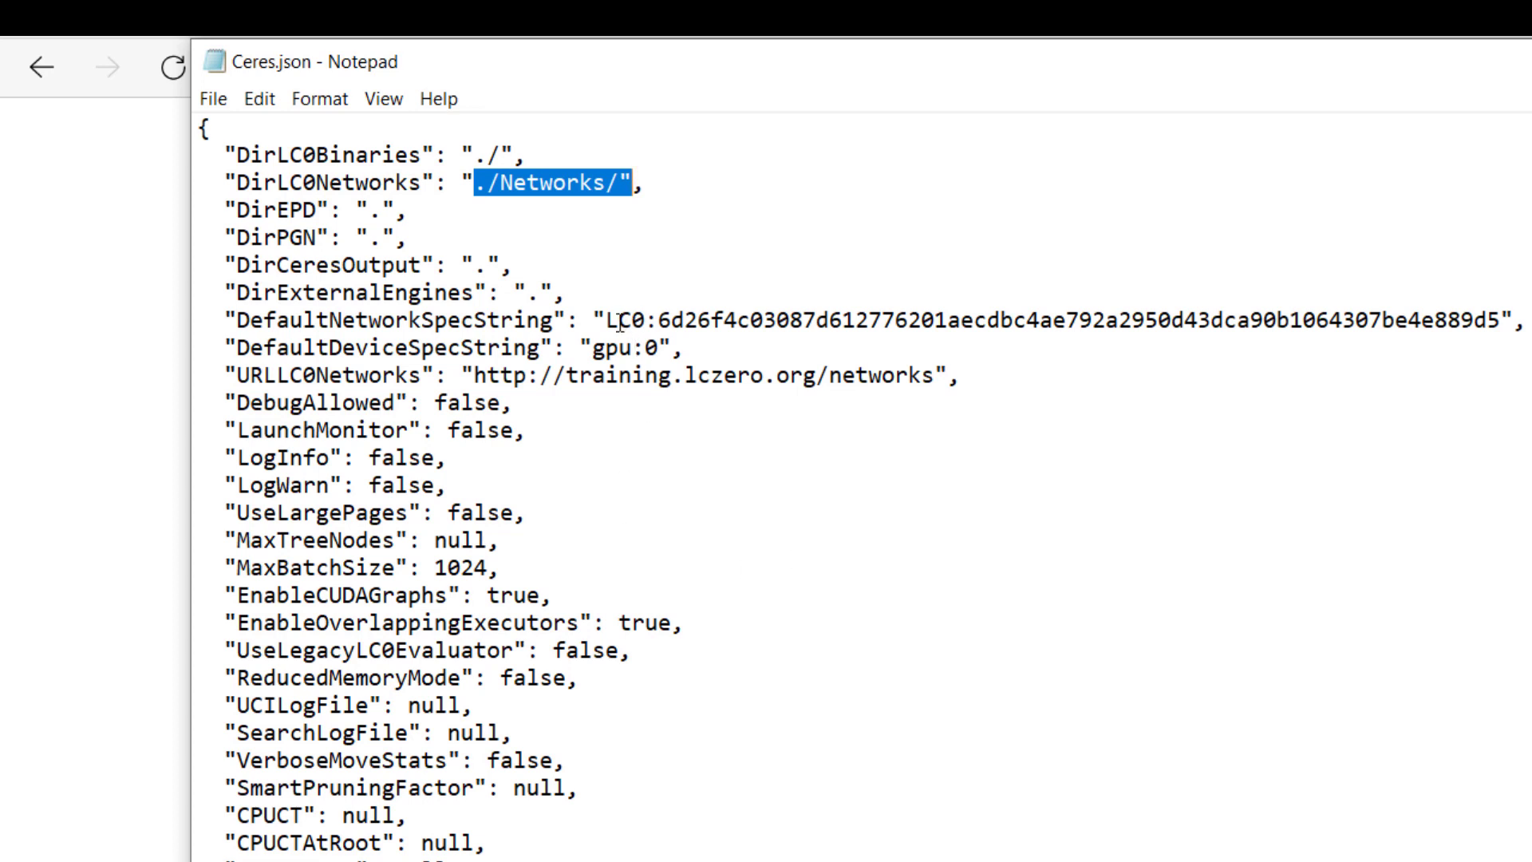
{"action": "left_click_drag", "start_coordinate": [663, 321], "coordinate": [1506, 320]}
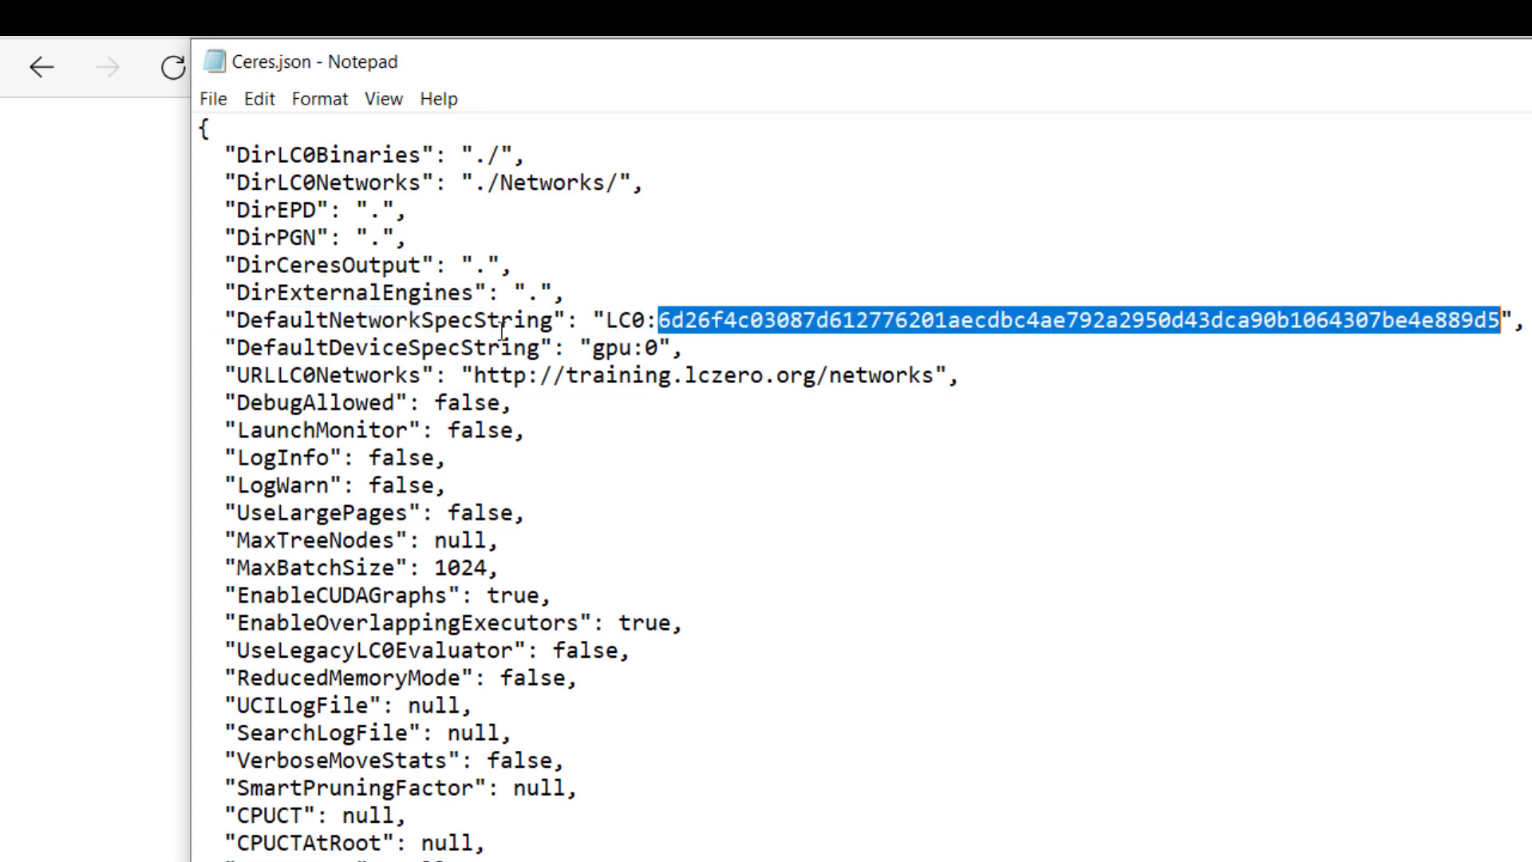
{"action": "left_click_drag", "start_coordinate": [604, 319], "coordinate": [1459, 320]}
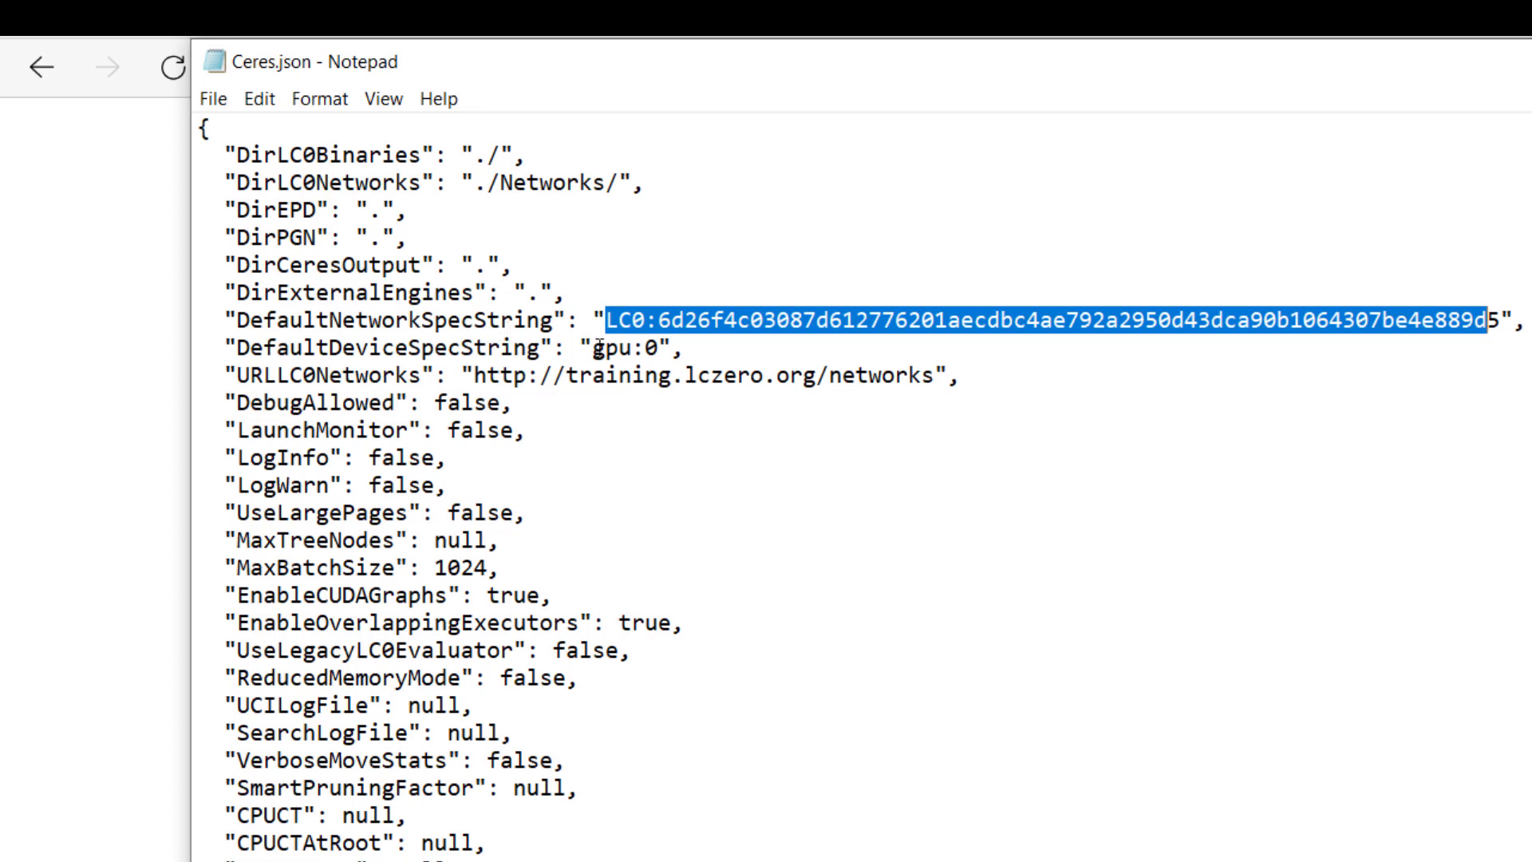
{"action": "left_click_drag", "start_coordinate": [593, 348], "coordinate": [660, 348]}
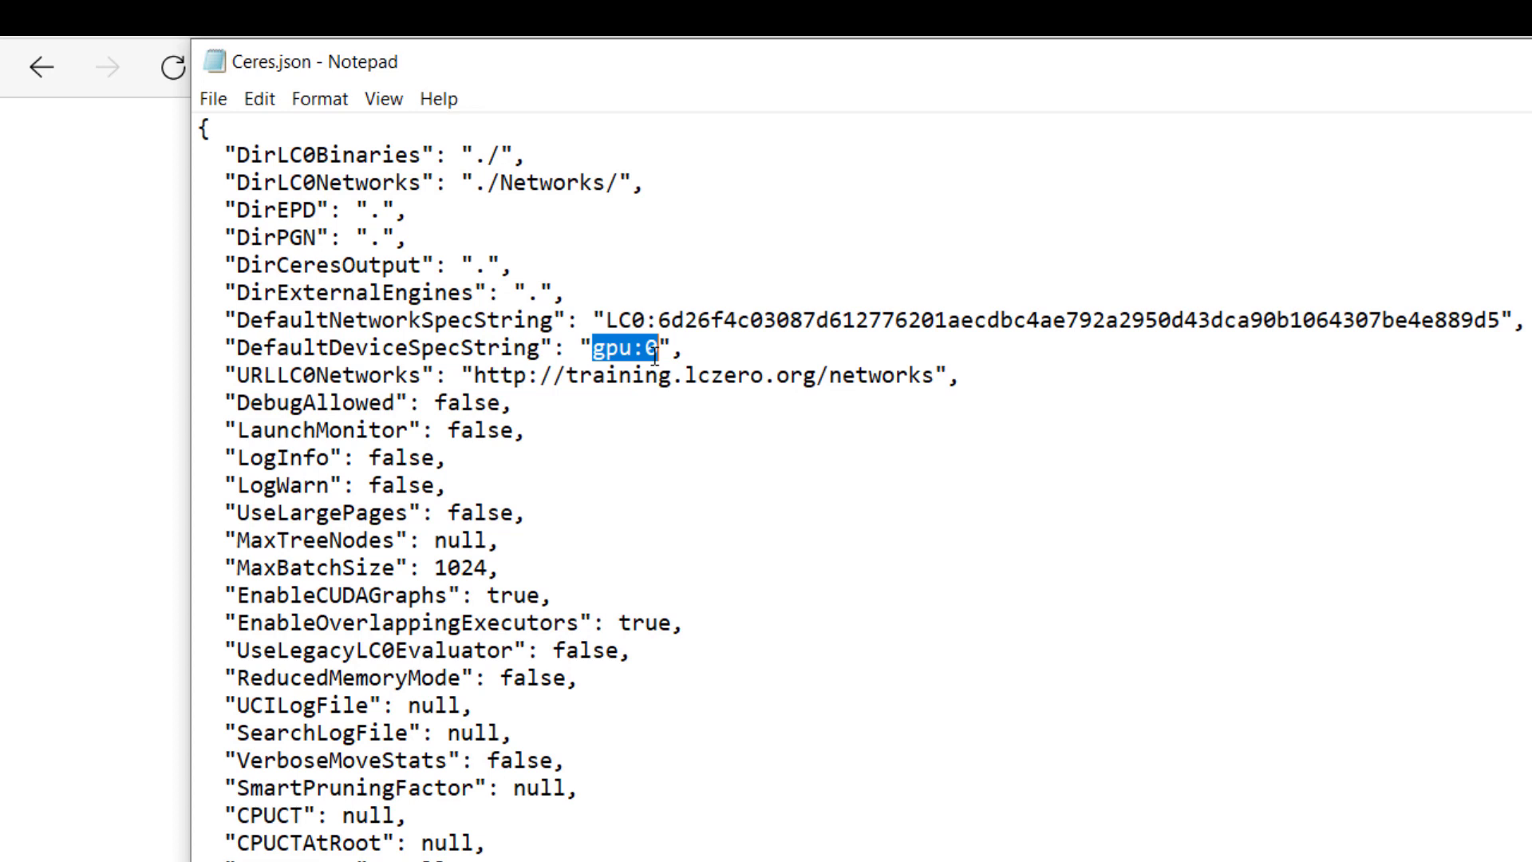
{"action": "left_click", "coordinate": [657, 351]}
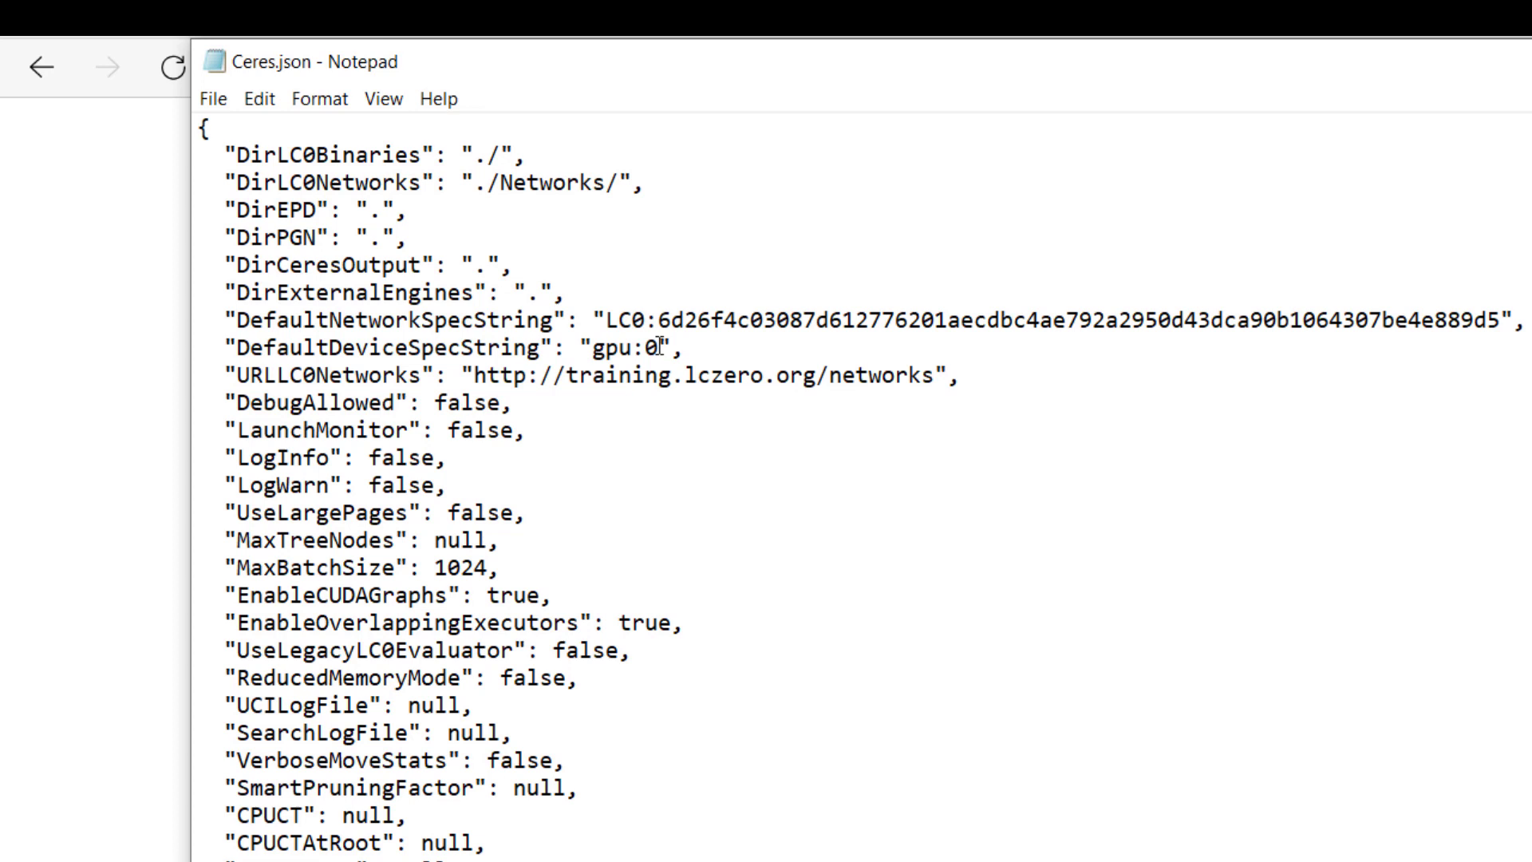
Step: Highlight the value of DefaultDeviceSpecString and re-enter its device index as 0
{"action": "left_click_drag", "start_coordinate": [656, 348], "coordinate": [591, 349]}
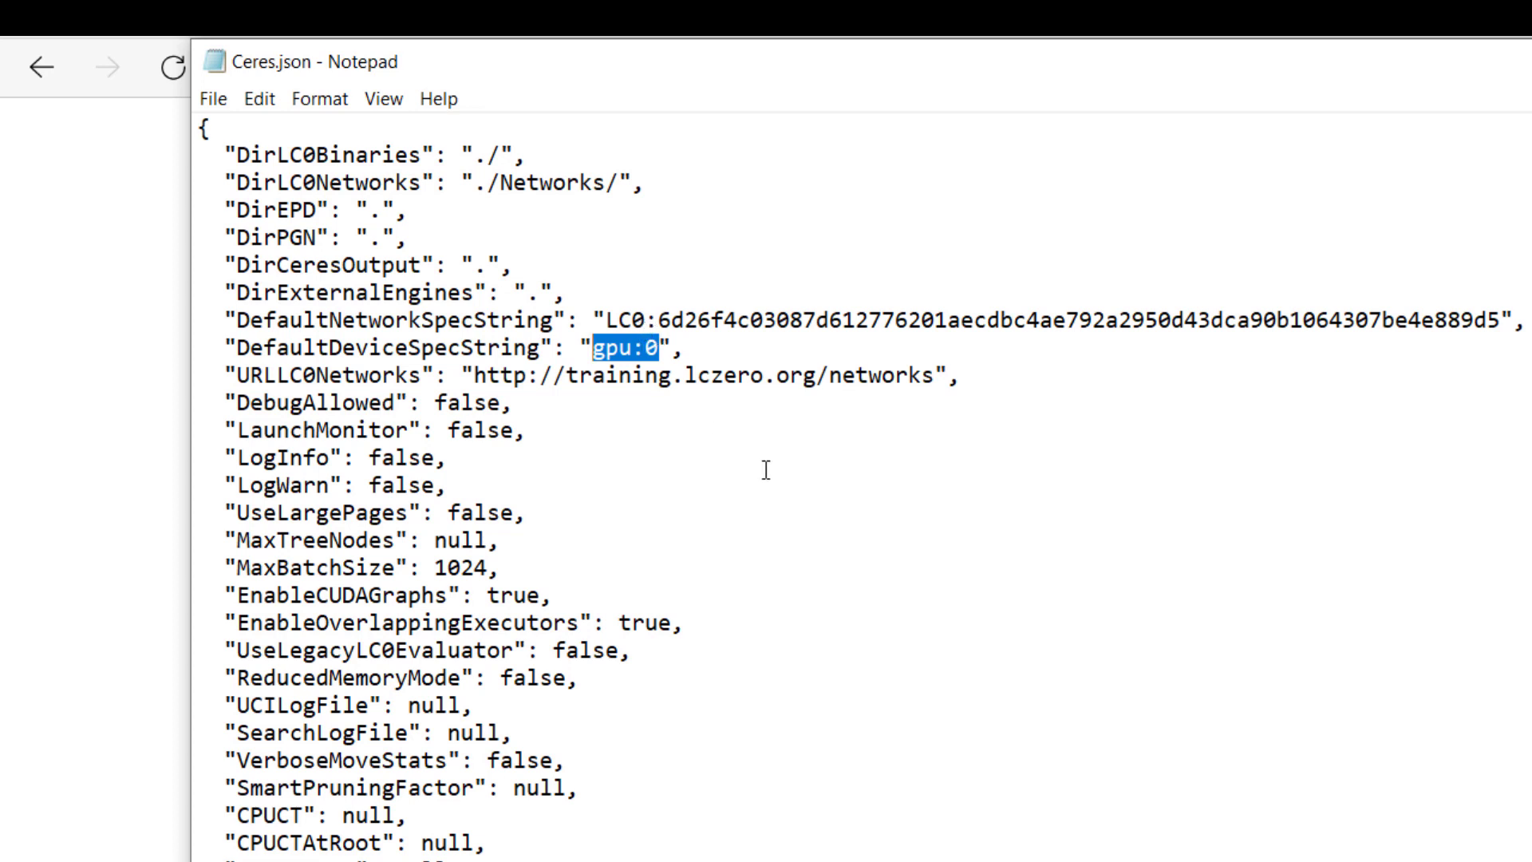
{"action": "left_click", "coordinate": [684, 347]}
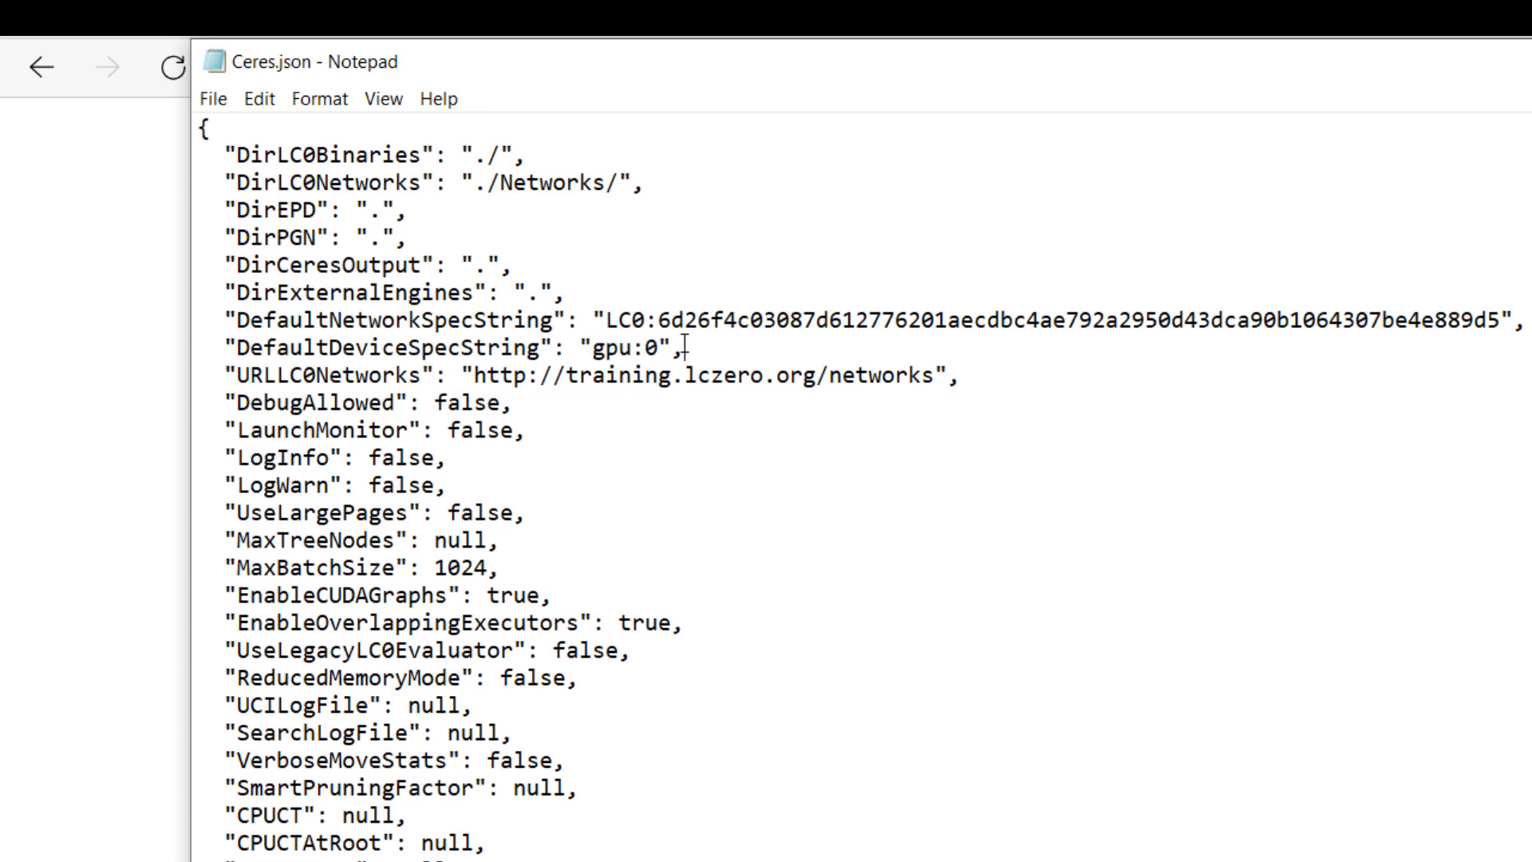
{"action": "key", "text": "Left"}
{"action": "key", "text": "Left"}
{"action": "left_click_drag", "start_coordinate": [660, 348], "coordinate": [648, 348]}
{"action": "type", "text": "0"}
Step: Highlight the URLLC0Networks address and the DirTablebases and SyzygyPath entries at the end of Ceres.json
{"action": "left_click_drag", "start_coordinate": [962, 375], "coordinate": [502, 378]}
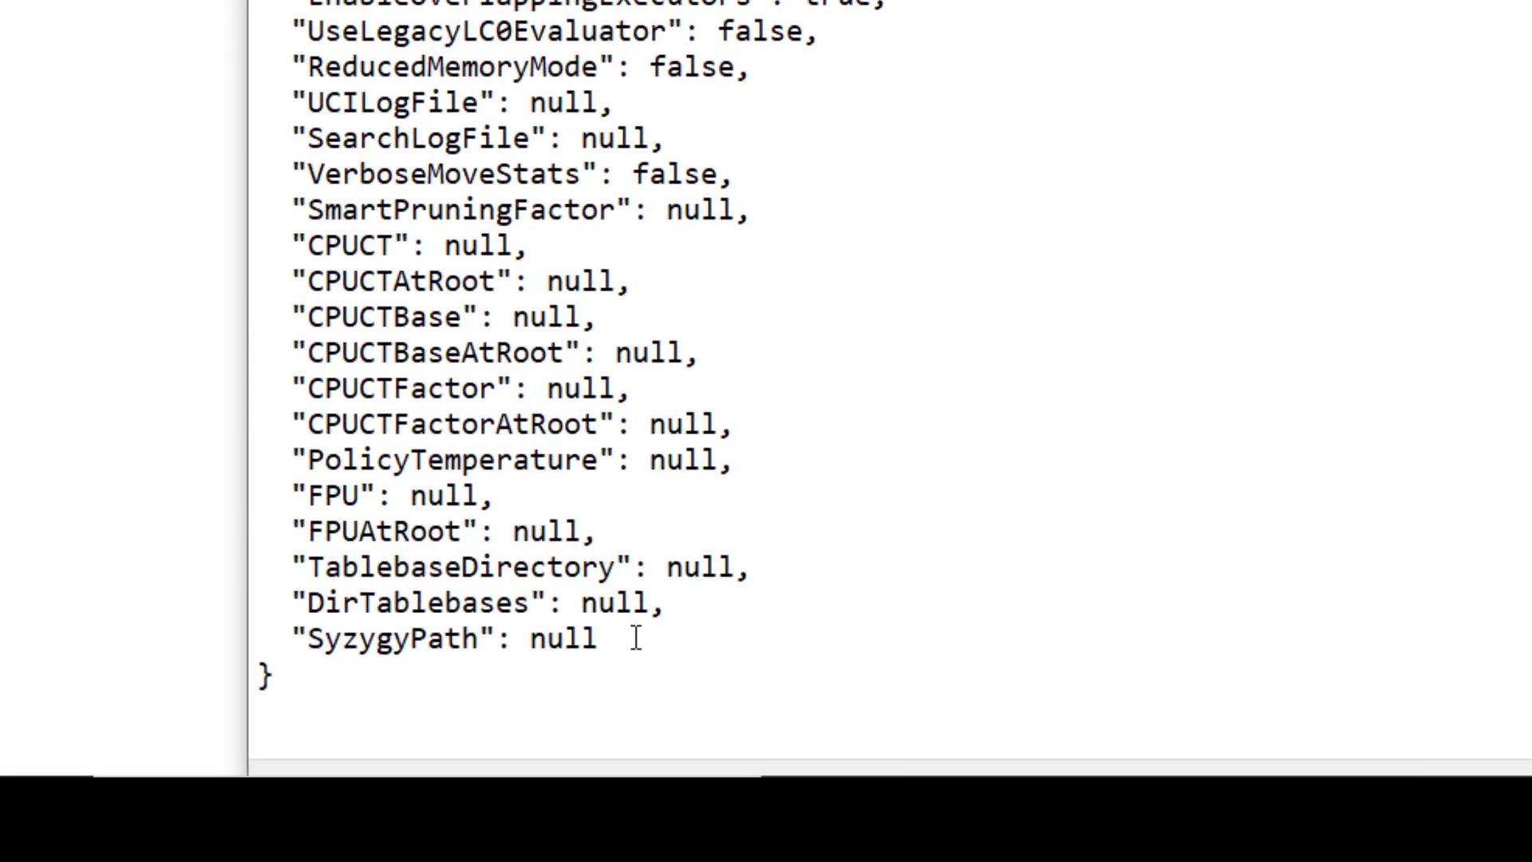
{"action": "left_click_drag", "start_coordinate": [640, 638], "coordinate": [447, 605]}
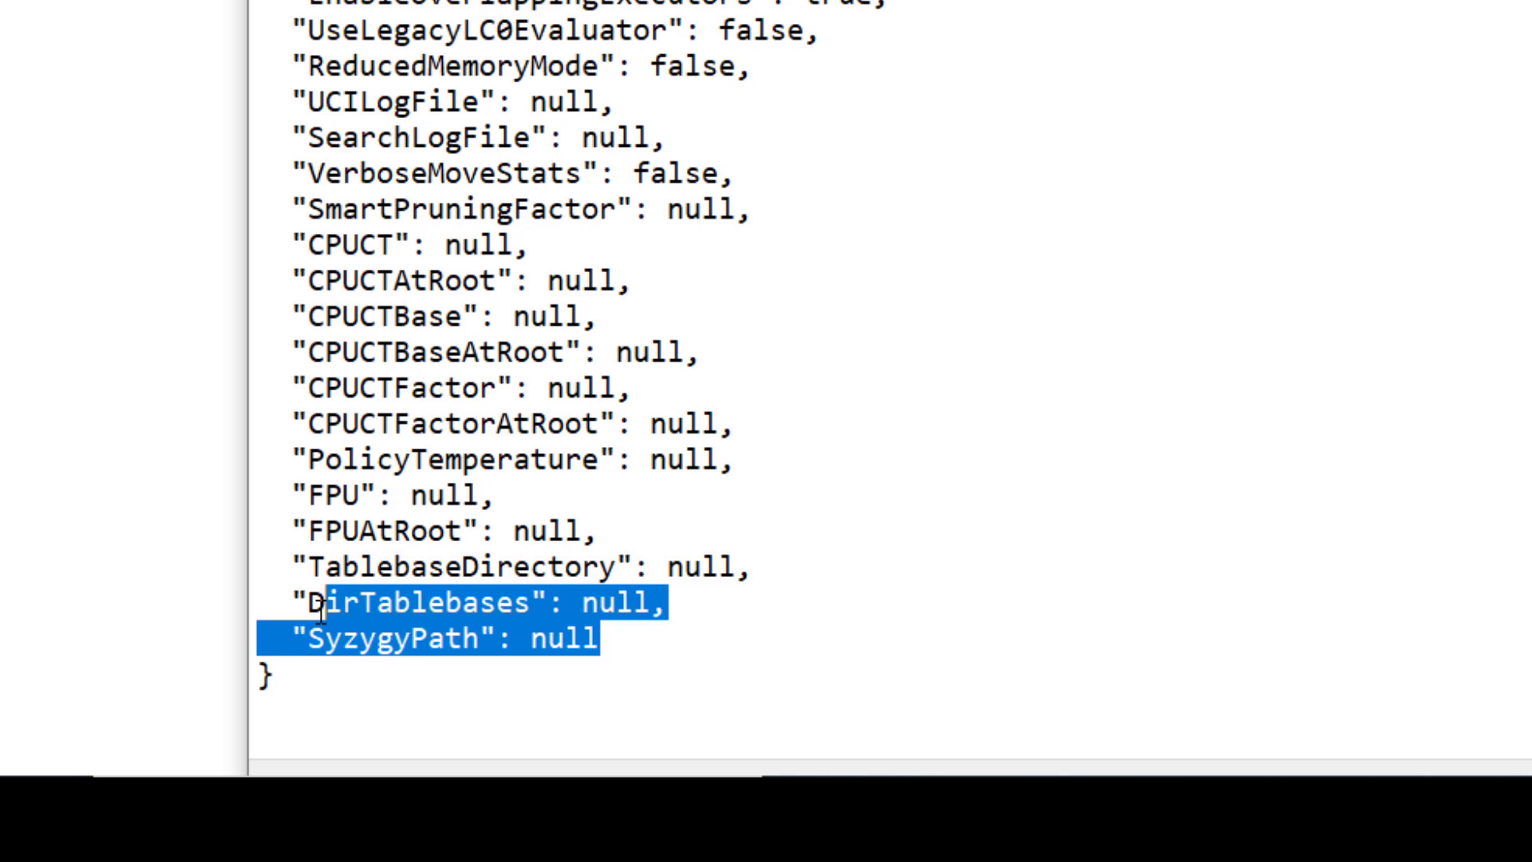
{"action": "left_click_drag", "start_coordinate": [322, 610], "coordinate": [294, 614]}
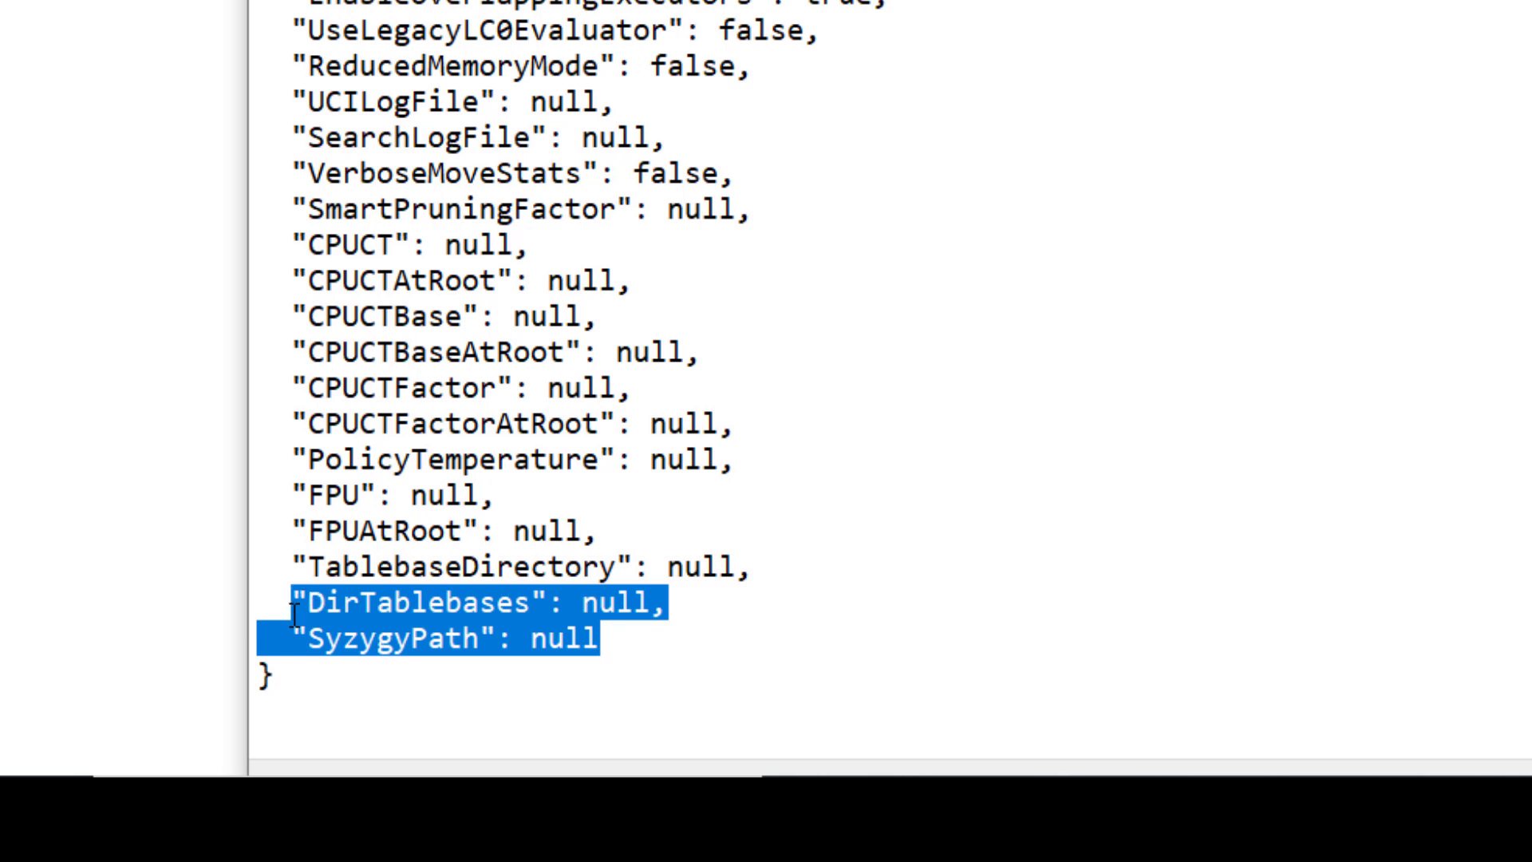
{"action": "left_click_drag", "start_coordinate": [294, 614], "coordinate": [582, 638]}
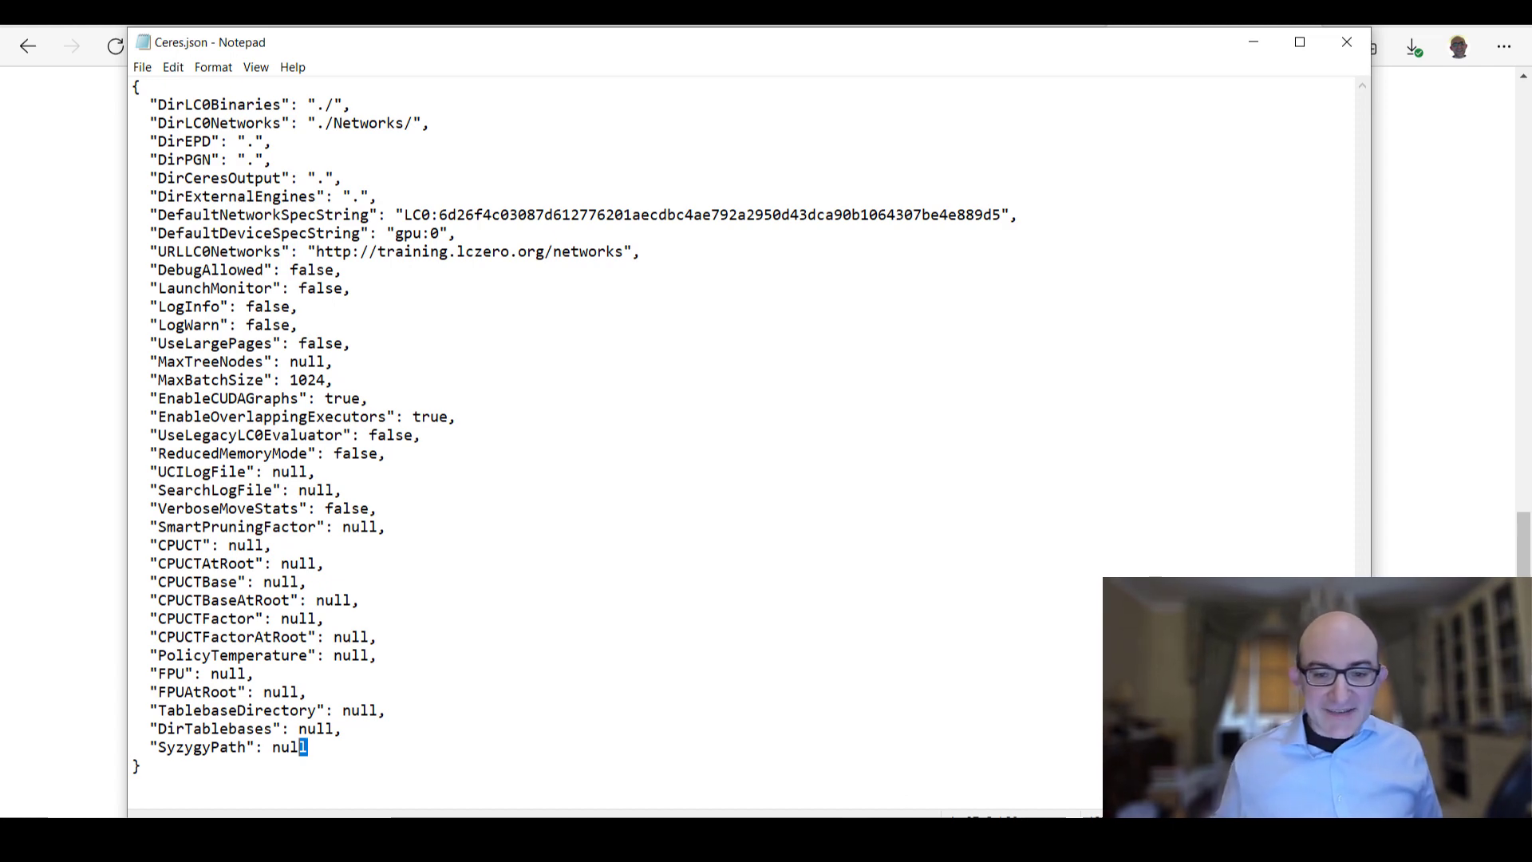
Step: Switch to Windows PowerShell, review the Ceres first-run configuration output and run ./ceres.exe benchmark from the v0.94 folder
{"action": "key", "text": "alt+Tab"}
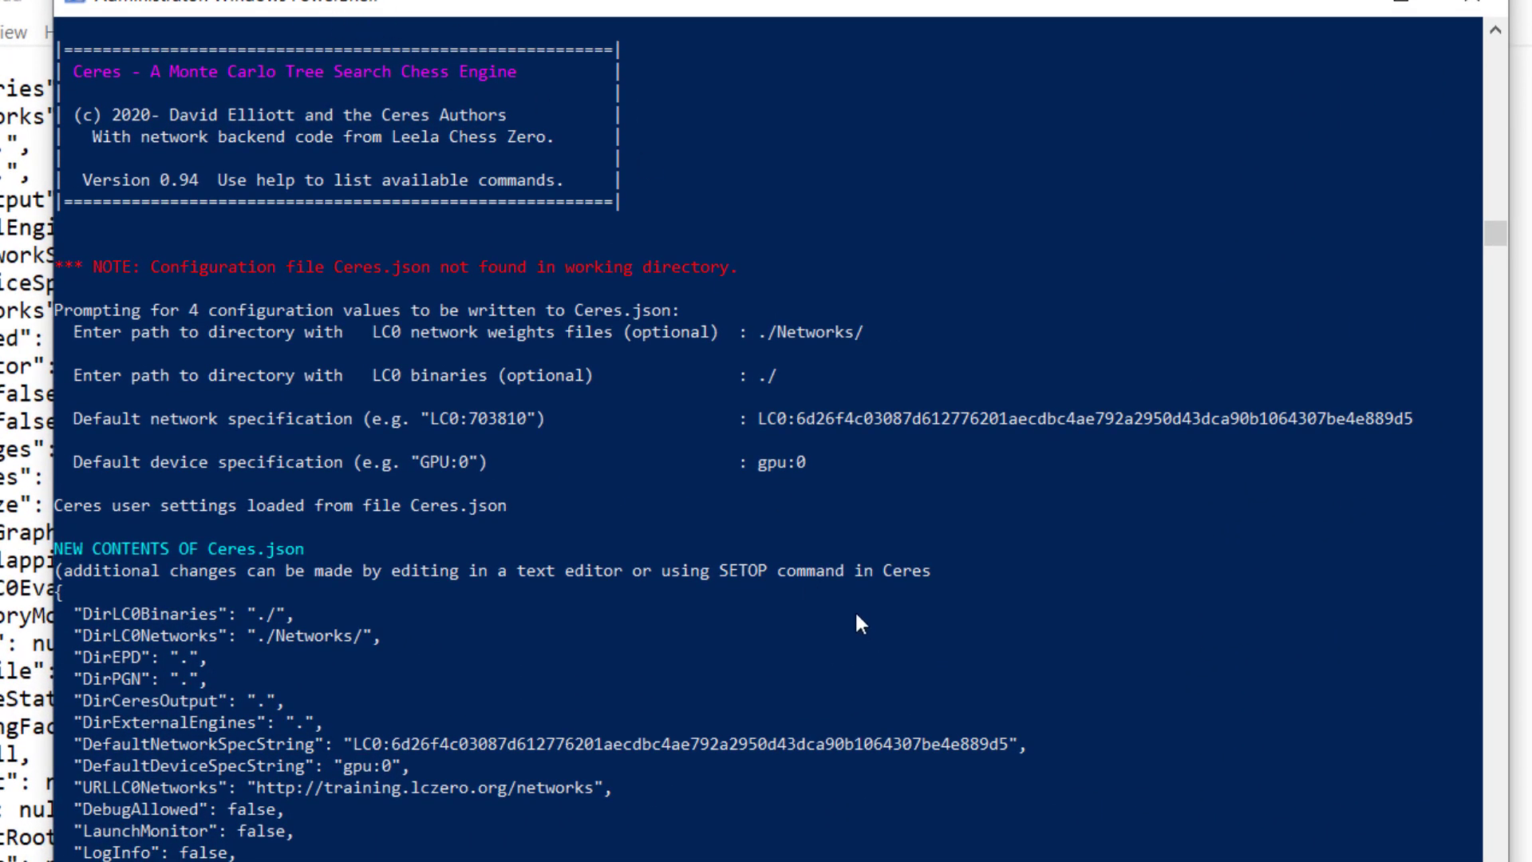
{"action": "scroll", "coordinate": [556, 487], "scroll_direction": "up", "scroll_amount": 1}
{"action": "scroll", "coordinate": [676, 677], "scroll_direction": "up", "scroll_amount": 1}
{"action": "scroll", "coordinate": [676, 677], "scroll_direction": "down", "scroll_amount": 1}
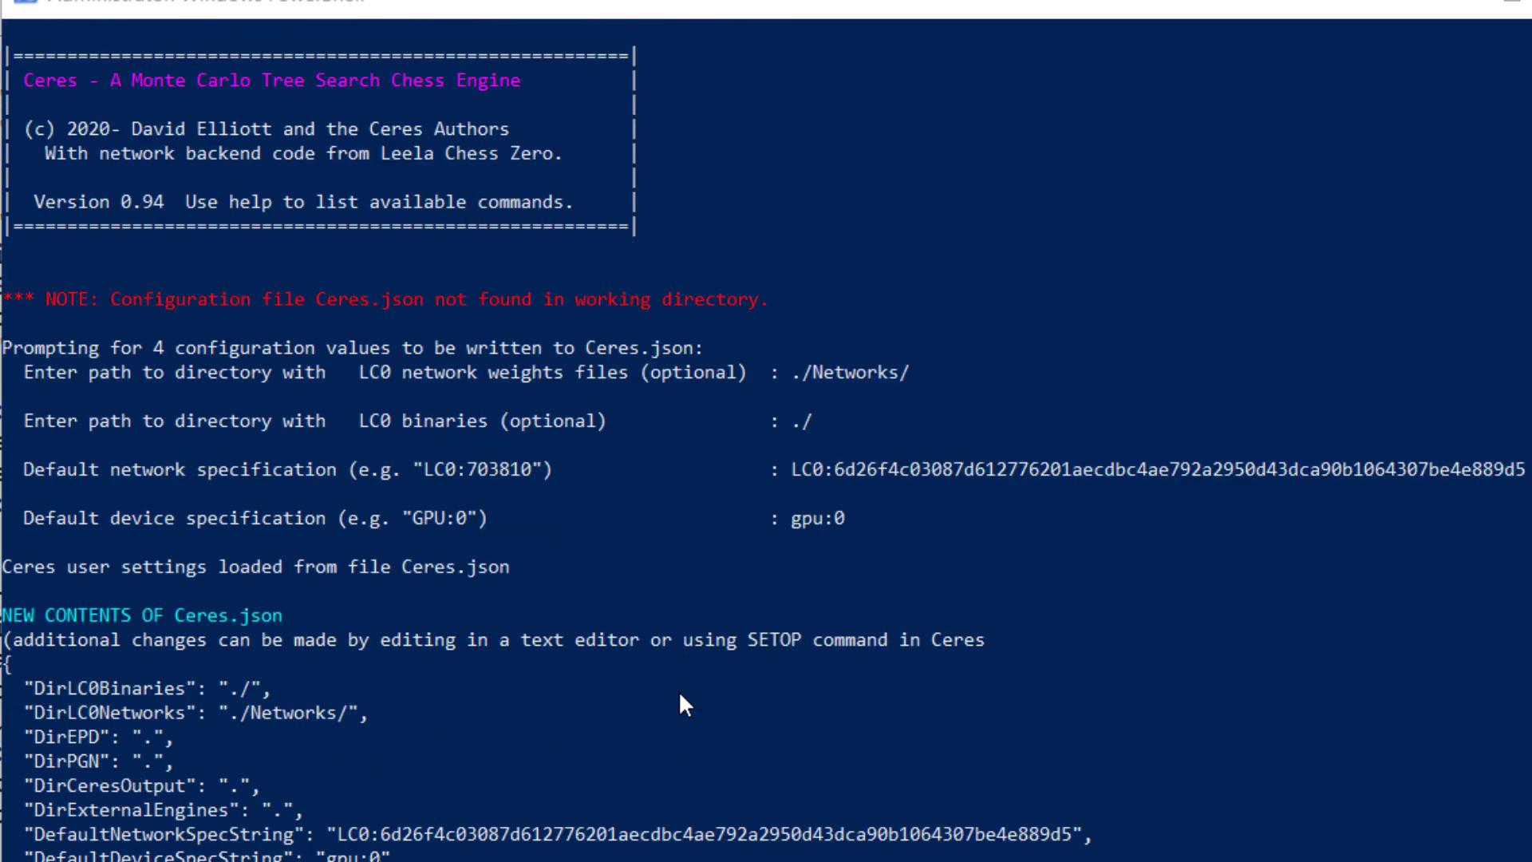
{"action": "scroll", "coordinate": [592, 573], "scroll_direction": "down", "scroll_amount": 4}
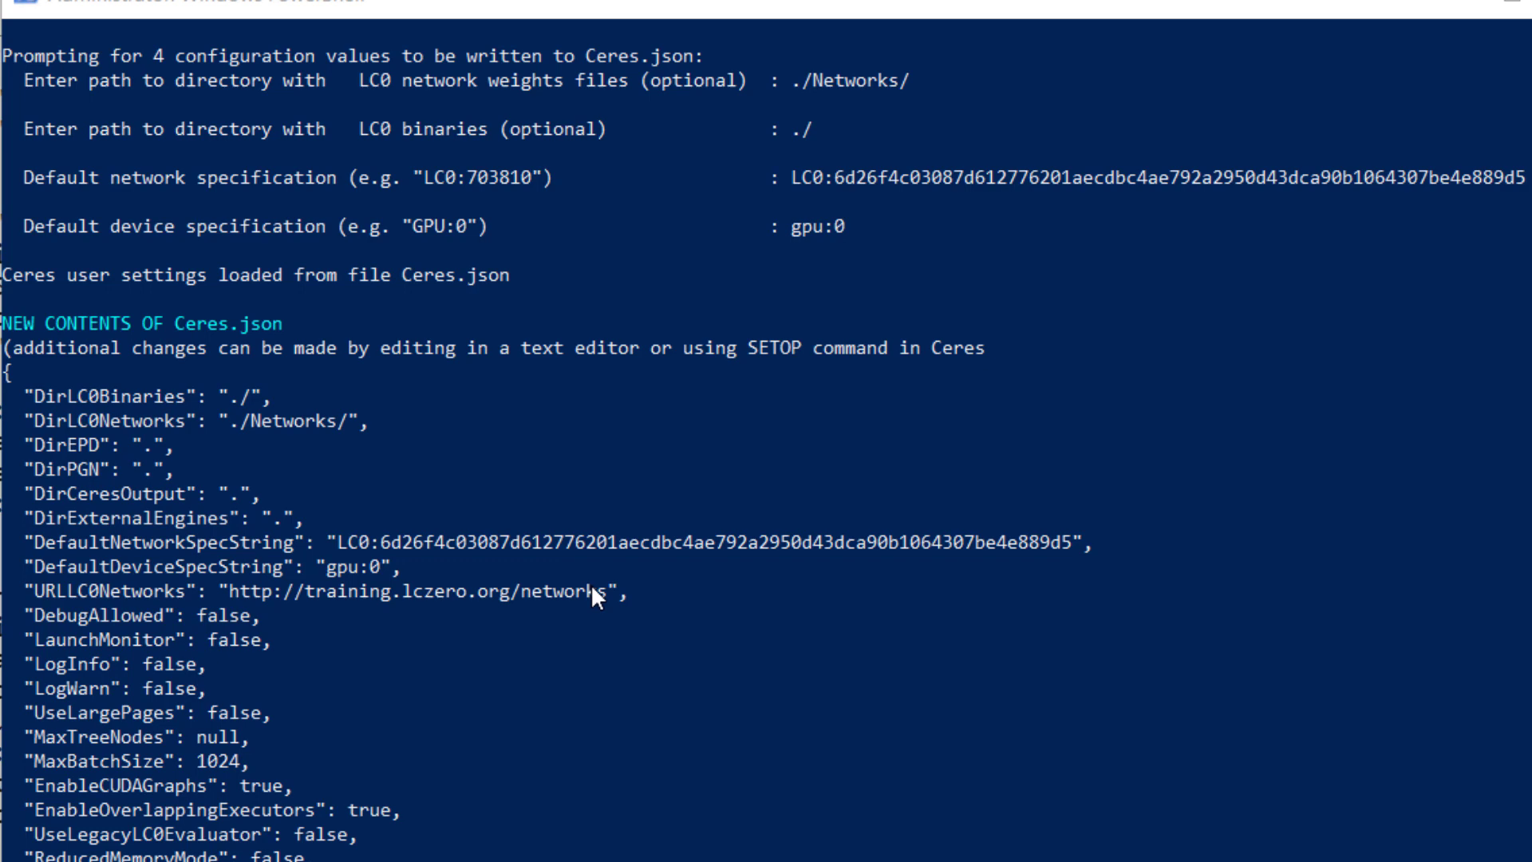
{"action": "scroll", "coordinate": [585, 590], "scroll_direction": "down", "scroll_amount": 4}
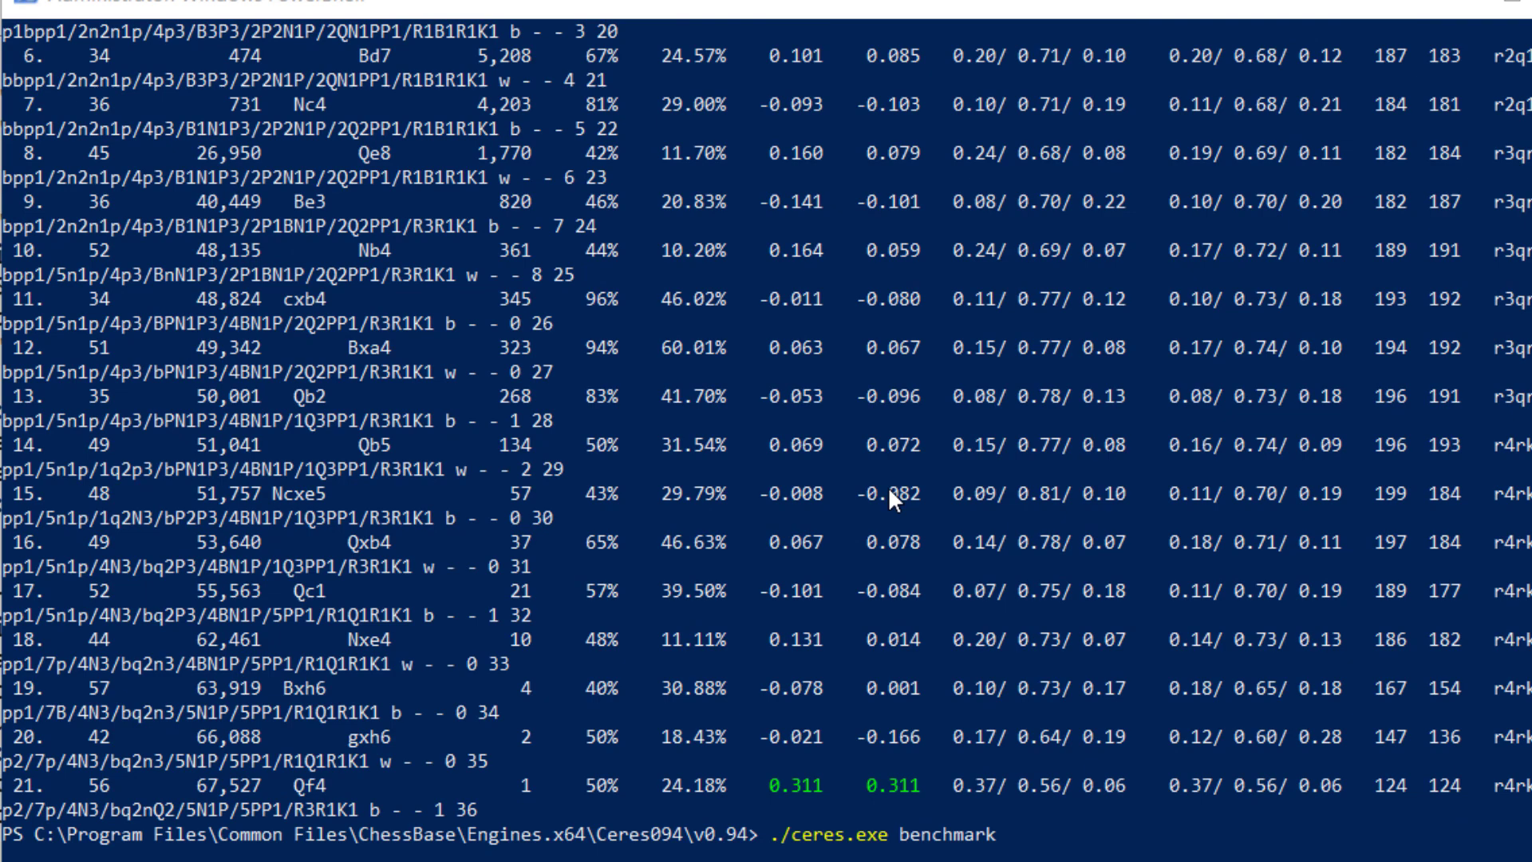
{"action": "key", "text": "Return"}
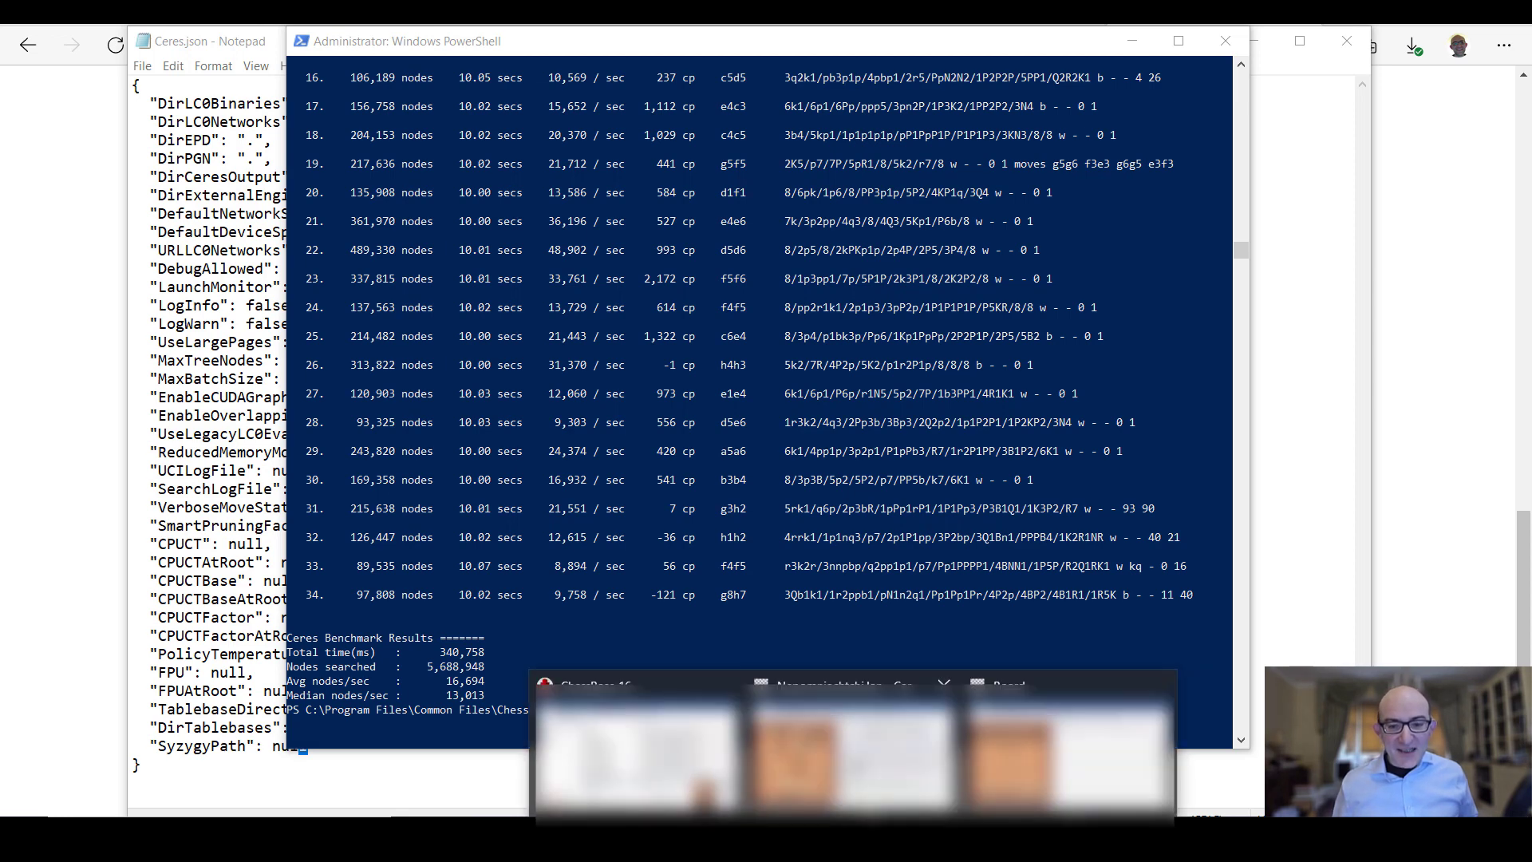
Step: Switch to the ChessBase board window and load Ceres 0.94 as a kibitzer engine
{"action": "left_click", "coordinate": [854, 742]}
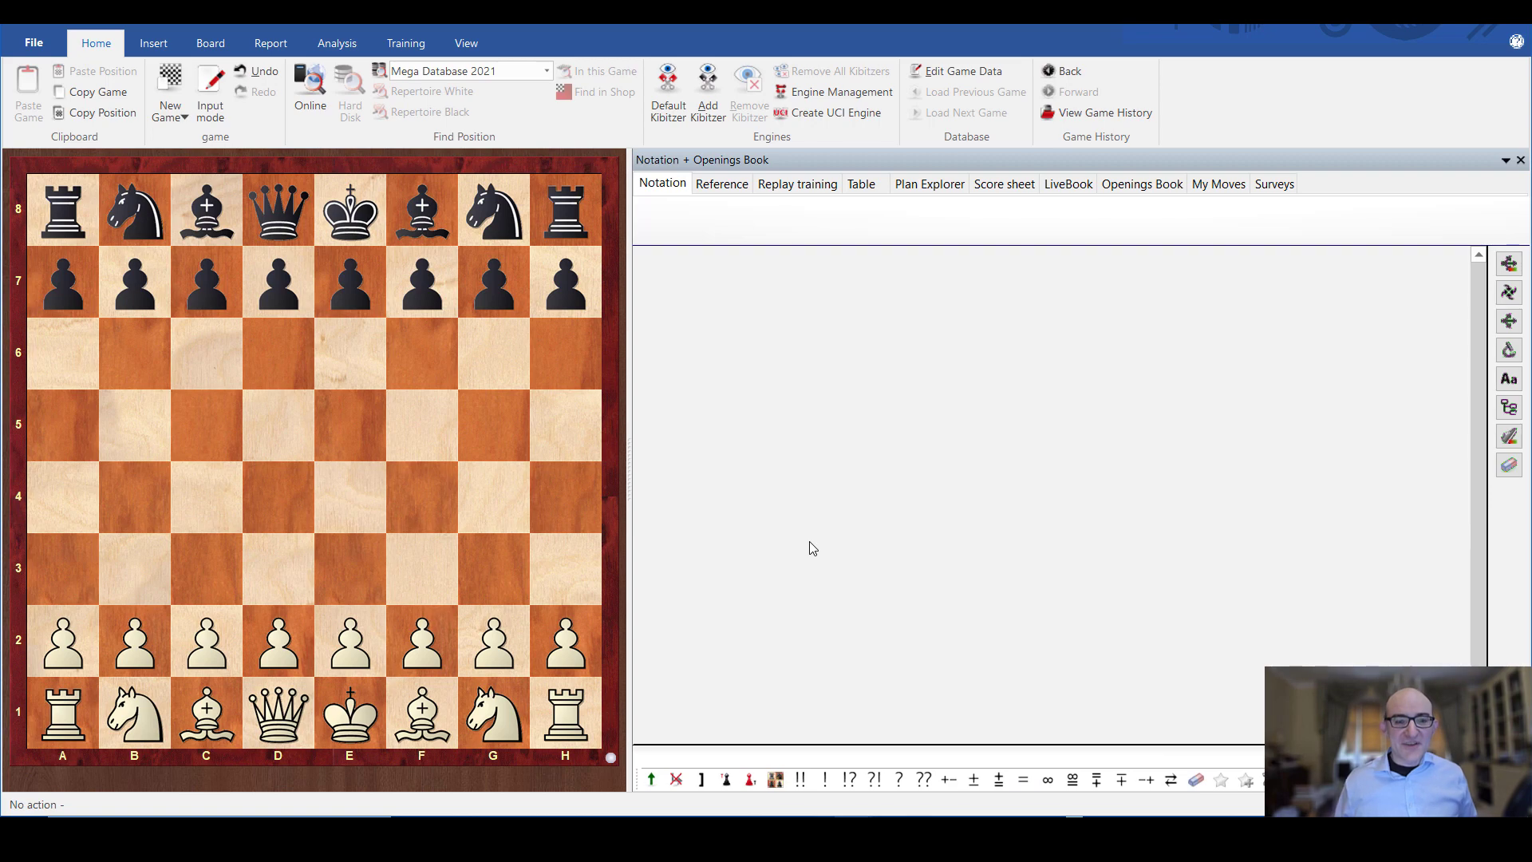
{"action": "left_click", "coordinate": [708, 111]}
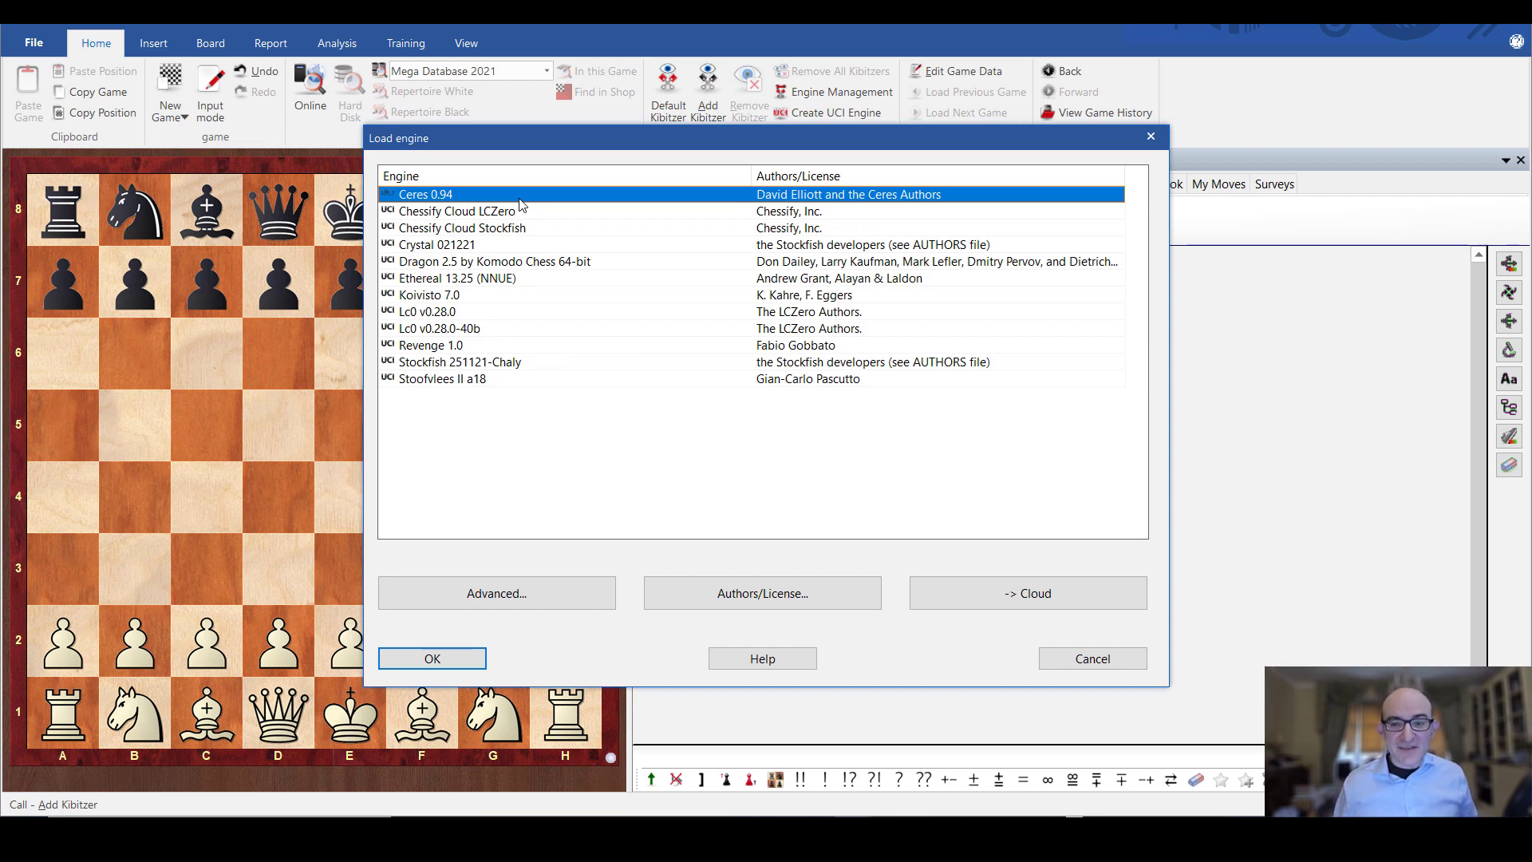
{"action": "left_click", "coordinate": [449, 667]}
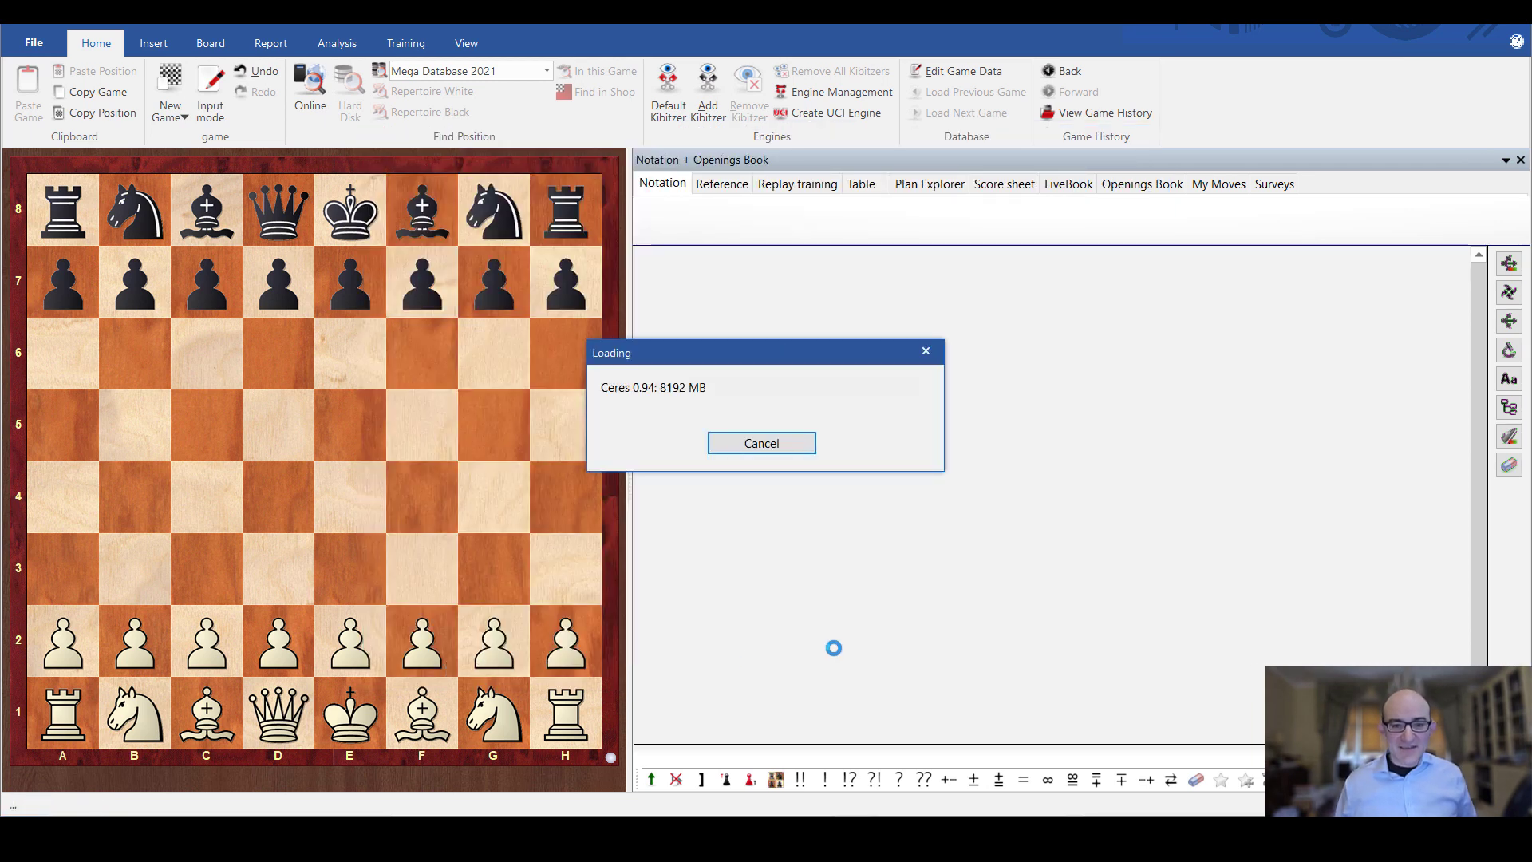